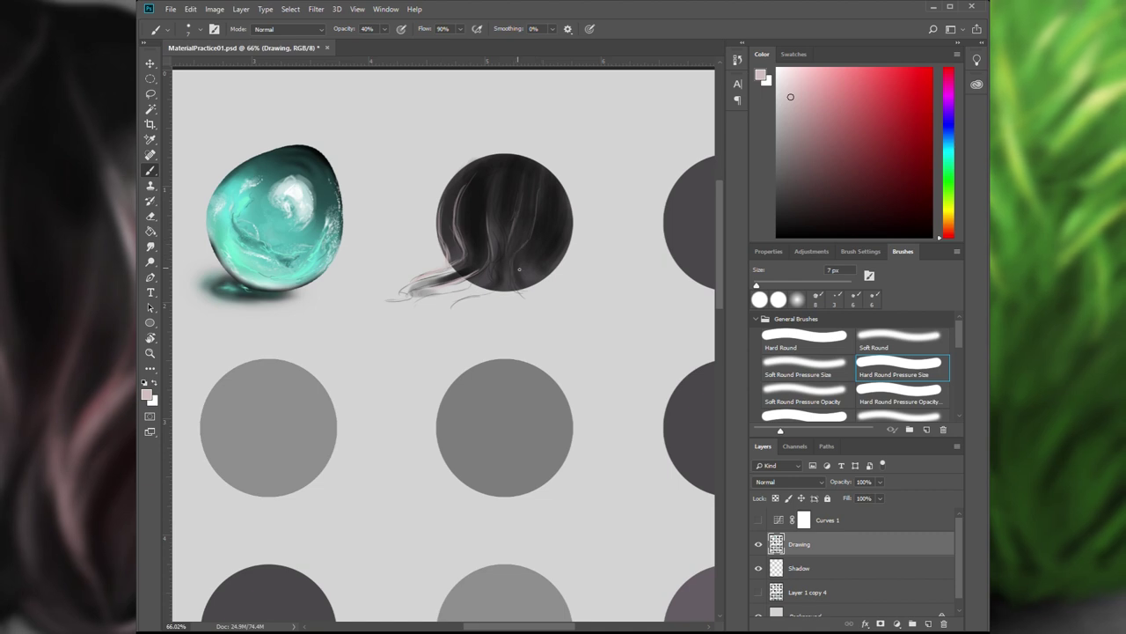
Step: Paint soft pale-pink highlight strands down the black hair sphere with a 5 to 7 px hard round brush at 40% opacity
{"action": "left_click_drag", "start_coordinate": [514, 275], "coordinate": [517, 241]}
{"action": "key", "text": "period"}
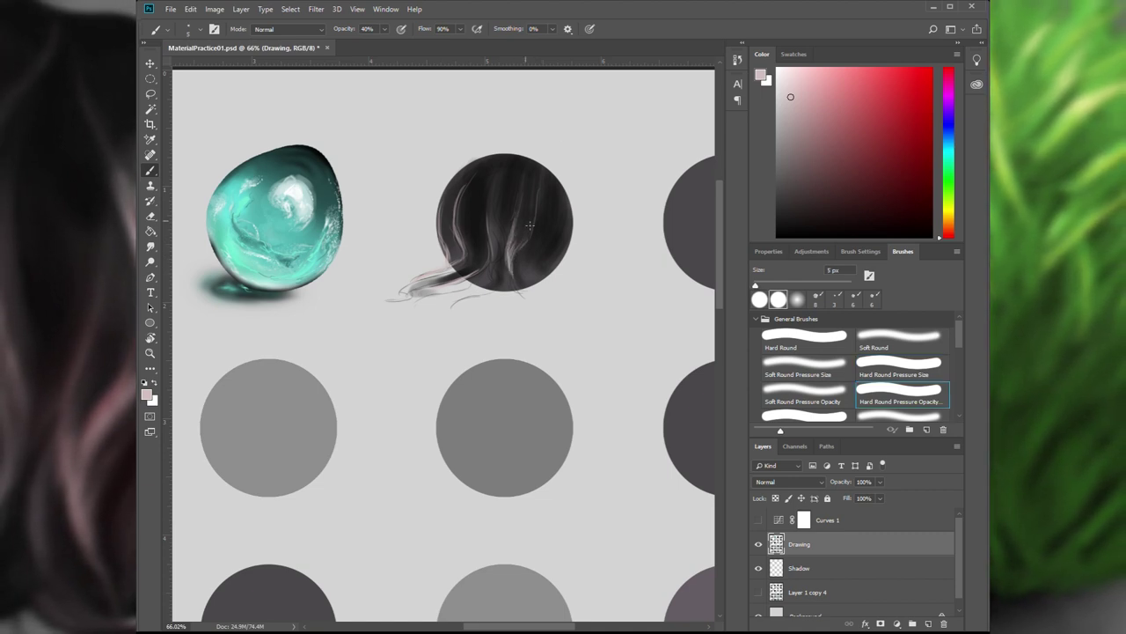
{"action": "mouse_move", "coordinate": [520, 248]}
{"action": "left_mouse_down"}
{"action": "mouse_move", "coordinate": [512, 257]}
{"action": "mouse_move", "coordinate": [526, 213]}
{"action": "left_mouse_up"}
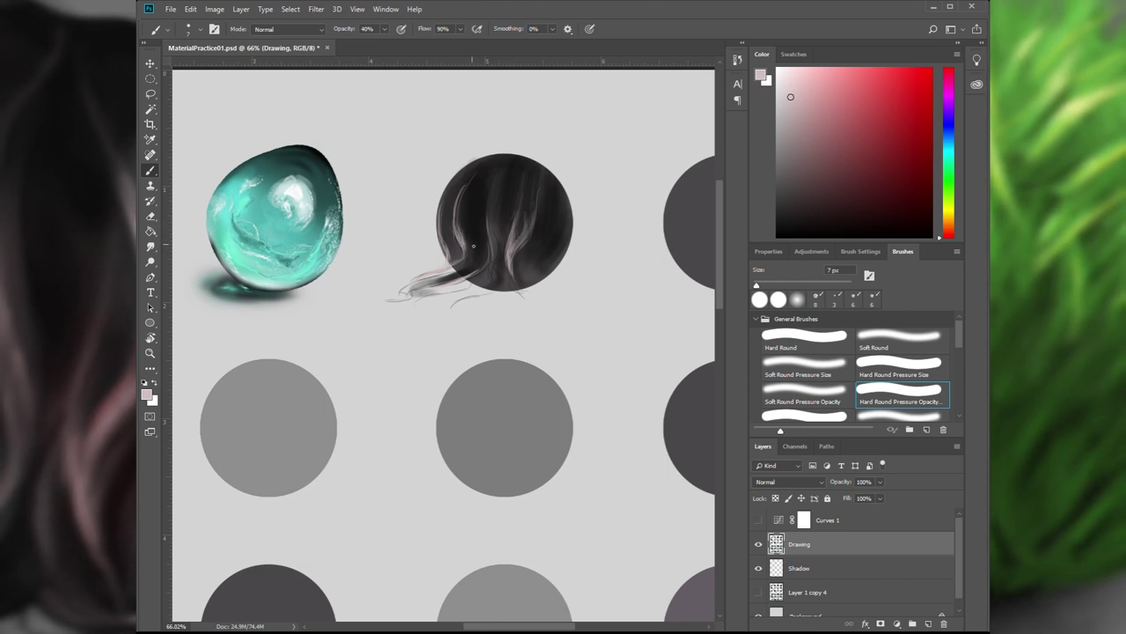
{"action": "left_click_drag", "start_coordinate": [469, 215], "coordinate": [458, 179]}
{"action": "left_click_drag", "start_coordinate": [448, 259], "coordinate": [444, 212]}
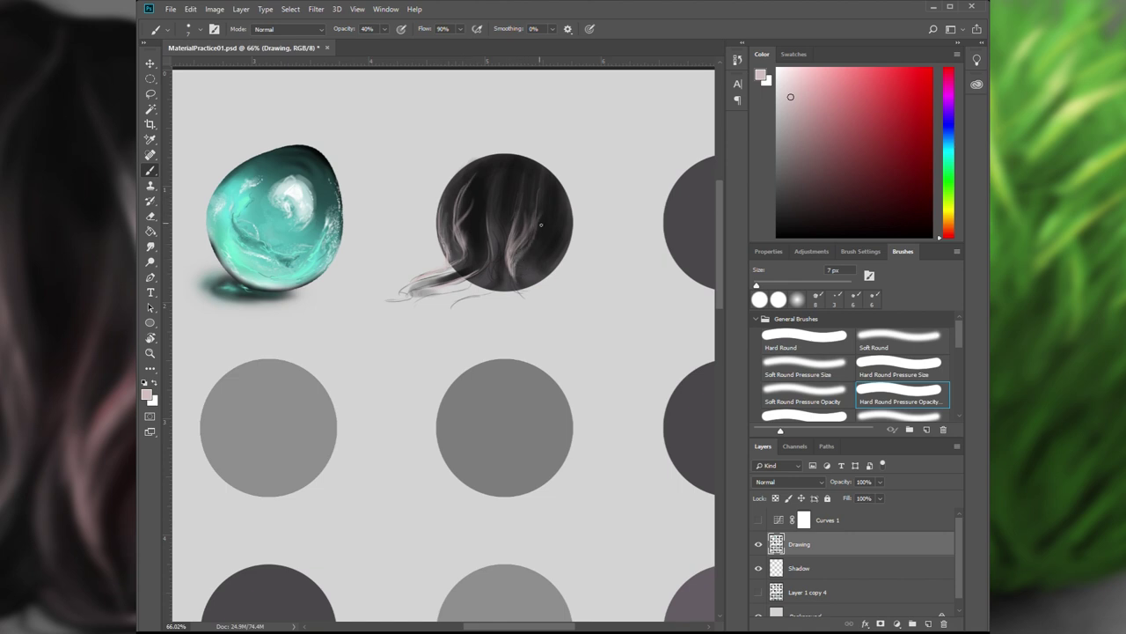
{"action": "left_click_drag", "start_coordinate": [546, 206], "coordinate": [539, 187]}
{"action": "left_click_drag", "start_coordinate": [498, 242], "coordinate": [490, 181]}
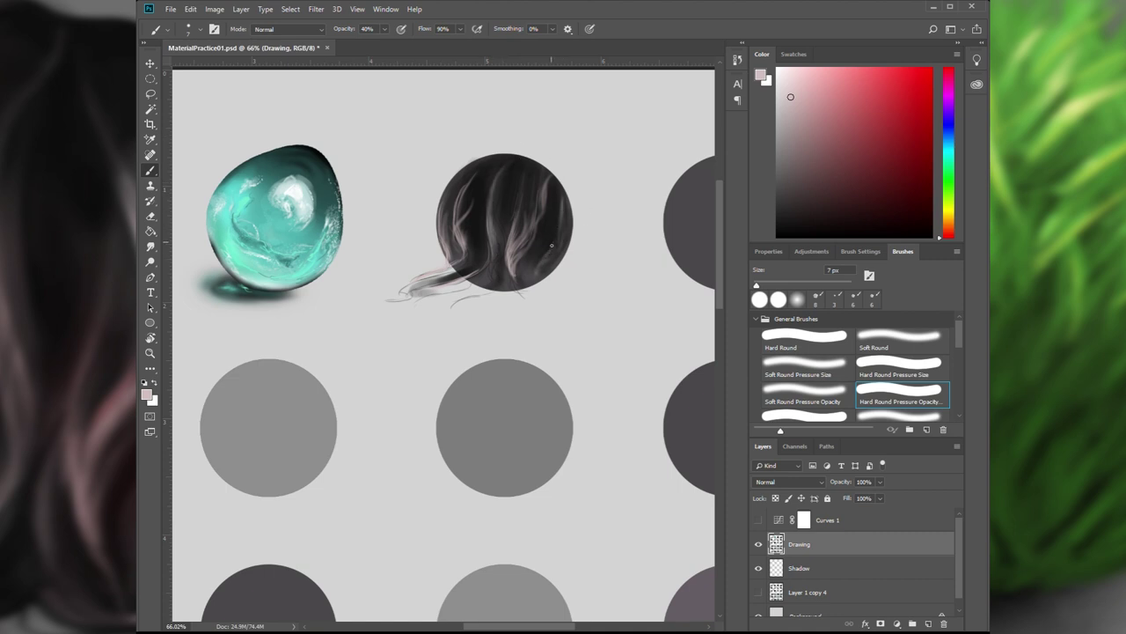
Step: Paint near-black locks spilling out below the hair sphere with the 9 px Hard Round Pressure Opacity brush, including a curl on its right side
{"action": "key", "text": "comma"}
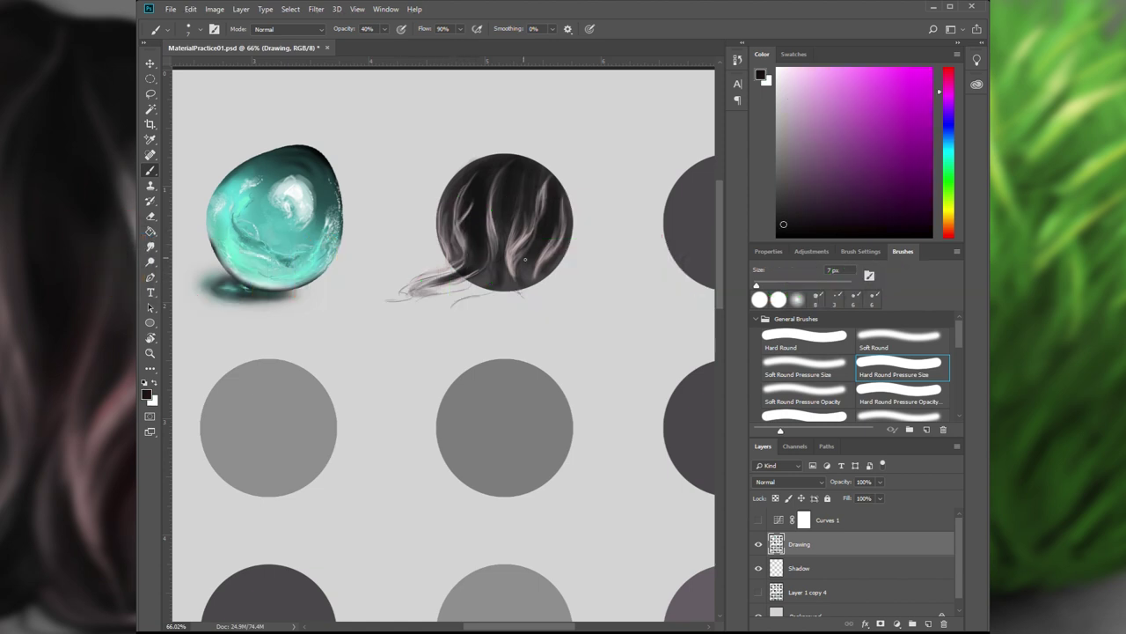
{"action": "left_click", "coordinate": [898, 389]}
{"action": "mouse_move", "coordinate": [441, 284]}
{"action": "left_mouse_down"}
{"action": "mouse_move", "coordinate": [393, 299]}
{"action": "mouse_move", "coordinate": [468, 278]}
{"action": "mouse_move", "coordinate": [501, 287]}
{"action": "mouse_move", "coordinate": [440, 308]}
{"action": "mouse_move", "coordinate": [502, 282]}
{"action": "mouse_move", "coordinate": [449, 308]}
{"action": "left_mouse_up"}
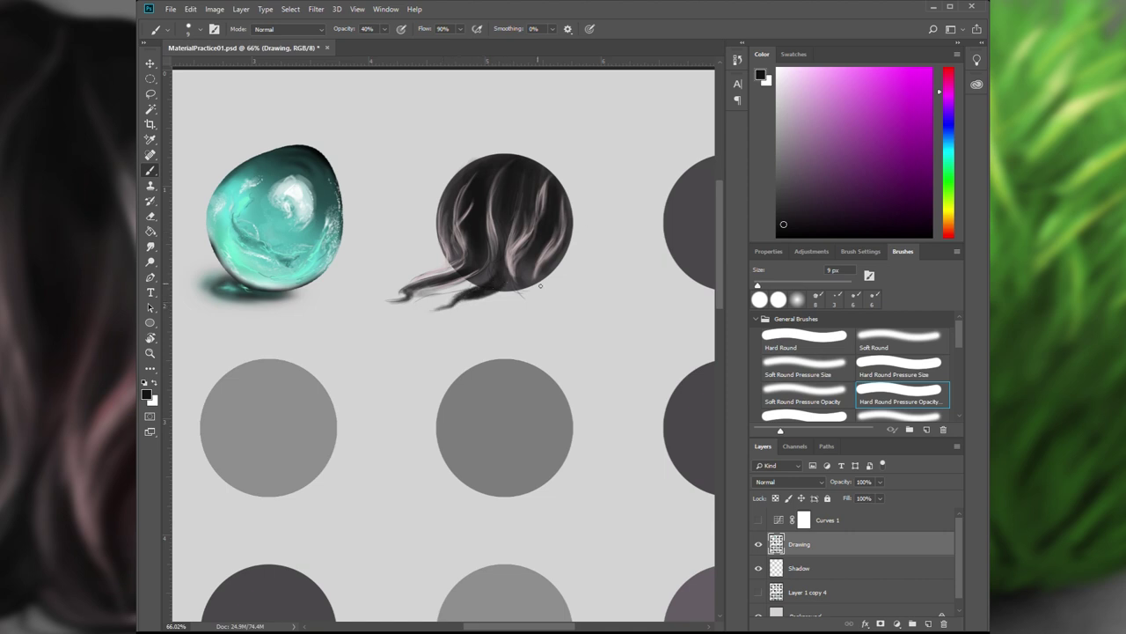
{"action": "mouse_move", "coordinate": [531, 293]}
{"action": "left_mouse_down"}
{"action": "mouse_move", "coordinate": [526, 307]}
{"action": "mouse_move", "coordinate": [528, 290]}
{"action": "mouse_move", "coordinate": [566, 291]}
{"action": "mouse_move", "coordinate": [523, 308]}
{"action": "mouse_move", "coordinate": [553, 312]}
{"action": "left_mouse_up"}
Step: Reduce the brush to 2 px and sample a grey tone from the hair for fine detail on the curled lock
{"action": "key", "text": "bracketleft"}
{"action": "key", "text": "bracketleft"}
{"action": "key", "text": "bracketleft"}
{"action": "key", "text": "bracketleft"}
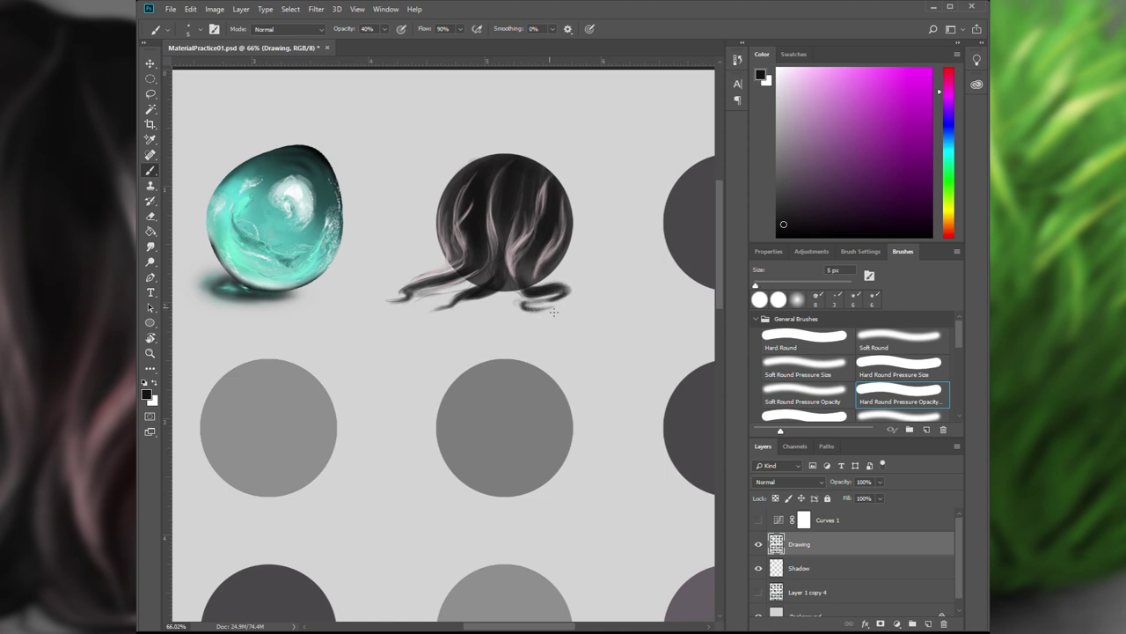
{"action": "left_click", "coordinate": [493, 229], "text": "alt"}
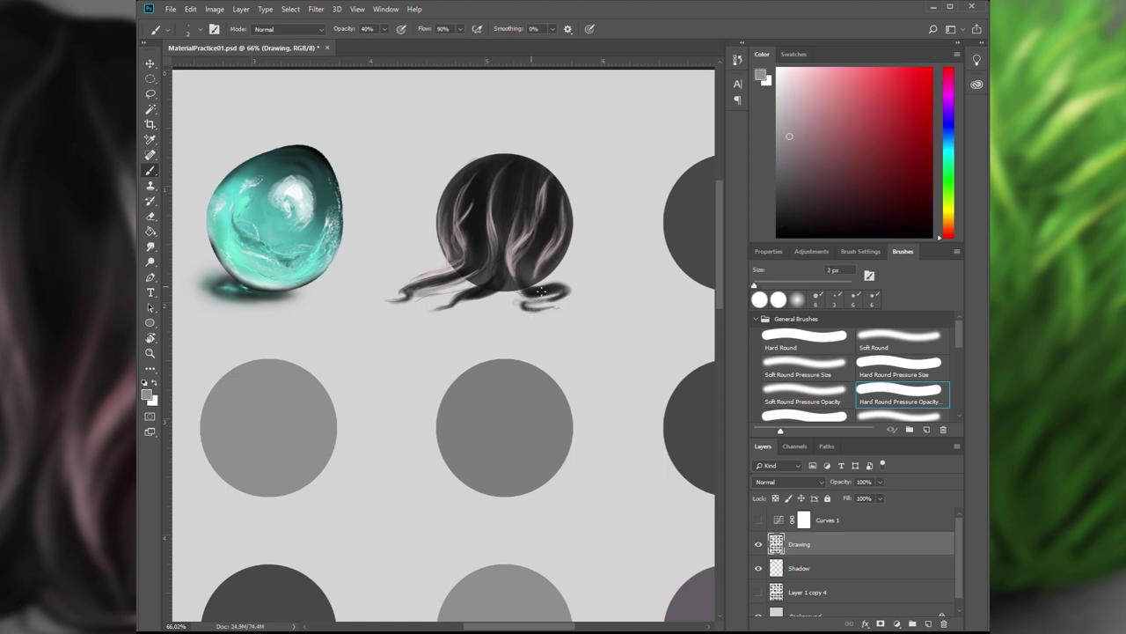
Step: Enlarge the brush and paint a long strand from the middle of the hair sphere down to its base
{"action": "scroll", "coordinate": [552, 289], "scroll_direction": "up", "scroll_amount": 3}
{"action": "key", "text": "bracketright"}
{"action": "key", "text": "bracketright"}
{"action": "key", "text": "bracketright"}
{"action": "key", "text": "bracketright"}
{"action": "key", "text": "bracketright"}
{"action": "mouse_move", "coordinate": [459, 233]}
{"action": "left_mouse_down"}
{"action": "mouse_move", "coordinate": [455, 269]}
{"action": "mouse_move", "coordinate": [463, 262]}
{"action": "mouse_move", "coordinate": [443, 281]}
{"action": "mouse_move", "coordinate": [420, 242]}
{"action": "mouse_move", "coordinate": [431, 269]}
{"action": "mouse_move", "coordinate": [412, 290]}
{"action": "mouse_move", "coordinate": [335, 312]}
{"action": "mouse_move", "coordinate": [449, 313]}
{"action": "left_mouse_up"}
Step: Refine the locks trailing to the sphere's left with sampled light and dark hair tones, using a 3 px Hard Round Pressure Size brush
{"action": "left_click", "coordinate": [413, 286], "text": "alt"}
{"action": "left_click", "coordinate": [444, 287], "text": "alt"}
{"action": "left_click", "coordinate": [422, 301], "text": "alt"}
{"action": "key", "text": "comma"}
{"action": "key", "text": "comma"}
{"action": "left_click", "coordinate": [445, 317], "text": "alt"}
{"action": "left_click", "coordinate": [444, 335], "text": "alt"}
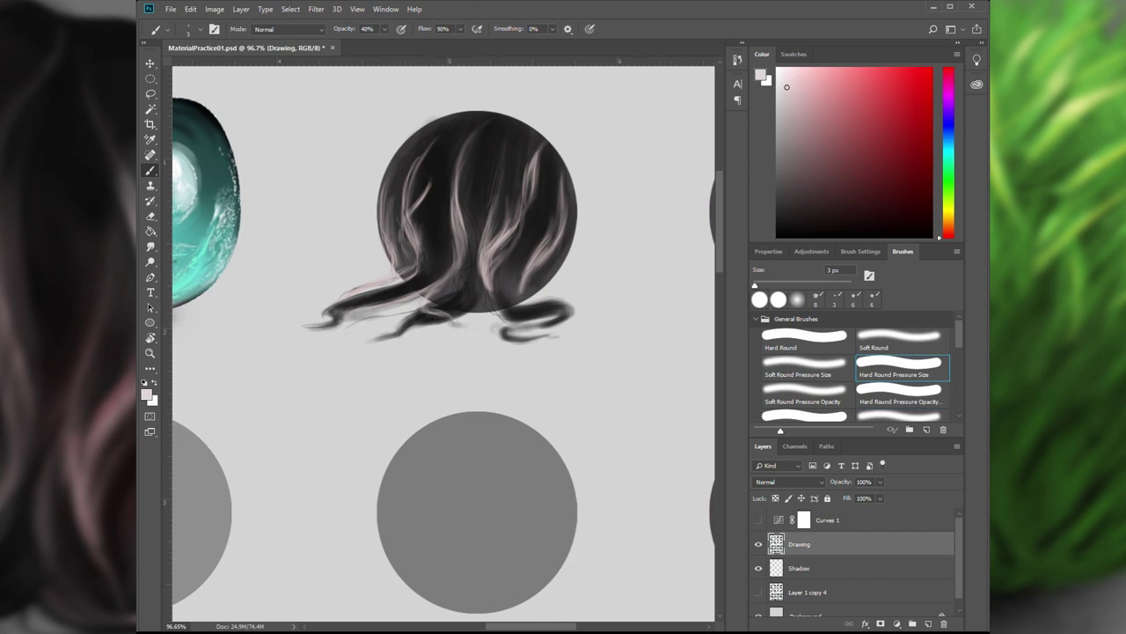
{"action": "left_click", "coordinate": [442, 292], "text": "alt"}
{"action": "left_click_drag", "start_coordinate": [343, 330], "coordinate": [388, 321]}
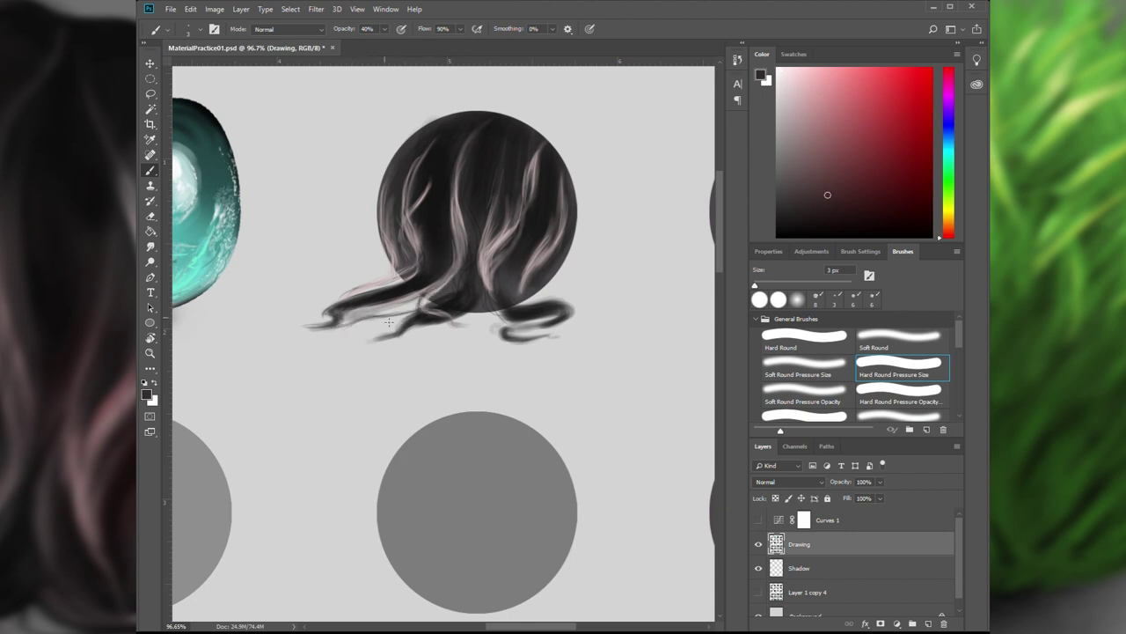
Step: Sample a dark hair tone and darken the base where the curled lock leaves the sphere
{"action": "left_click", "coordinate": [516, 307], "text": "alt"}
{"action": "key", "text": "period"}
{"action": "key", "text": "period"}
{"action": "mouse_move", "coordinate": [501, 299]}
{"action": "left_mouse_down"}
{"action": "mouse_move", "coordinate": [493, 322]}
{"action": "mouse_move", "coordinate": [516, 312]}
{"action": "mouse_move", "coordinate": [538, 323]}
{"action": "mouse_move", "coordinate": [523, 319]}
{"action": "left_mouse_up"}
Step: Sample a pinkish-grey tone and paint thin highlight strands down the lower middle of the hair with a 4 px brush
{"action": "left_click", "coordinate": [534, 285], "text": "alt"}
{"action": "key", "text": "bracketleft"}
{"action": "key", "text": "bracketleft"}
{"action": "key", "text": "bracketleft"}
{"action": "key", "text": "bracketleft"}
{"action": "key", "text": "bracketleft"}
{"action": "key", "text": "bracketleft"}
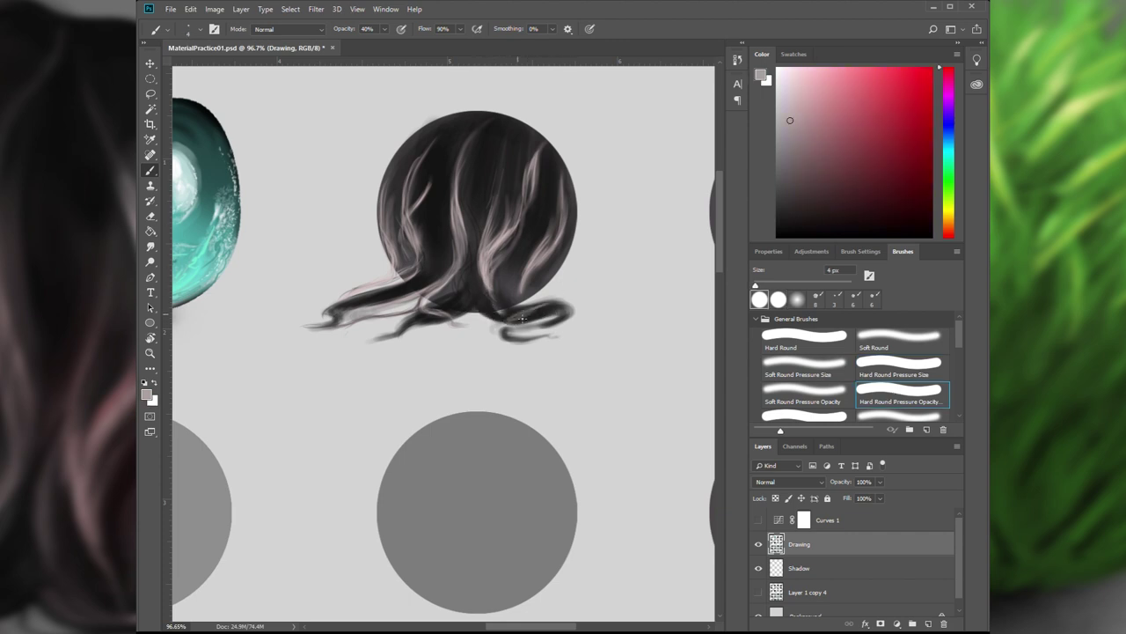
{"action": "mouse_move", "coordinate": [473, 271]}
{"action": "left_mouse_down"}
{"action": "mouse_move", "coordinate": [472, 255]}
{"action": "mouse_move", "coordinate": [478, 295]}
{"action": "left_mouse_up"}
{"action": "left_click_drag", "start_coordinate": [487, 225], "coordinate": [480, 264]}
Step: Deepen the gaps between the right-hand strands in black with a 10 px brush, using the Drawing layer's outline as a temporary selection
{"action": "left_click", "coordinate": [480, 198], "text": "alt"}
{"action": "key", "text": "bracketright"}
{"action": "key", "text": "bracketright"}
{"action": "key", "text": "bracketright"}
{"action": "key", "text": "bracketright"}
{"action": "key", "text": "bracketright"}
{"action": "key", "text": "bracketright"}
{"action": "mouse_move", "coordinate": [492, 190]}
{"action": "left_mouse_down"}
{"action": "mouse_move", "coordinate": [480, 242]}
{"action": "mouse_move", "coordinate": [506, 290]}
{"action": "mouse_move", "coordinate": [510, 251]}
{"action": "mouse_move", "coordinate": [514, 299]}
{"action": "mouse_move", "coordinate": [544, 297]}
{"action": "left_mouse_up"}
{"action": "left_click", "coordinate": [777, 547], "text": "ctrl"}
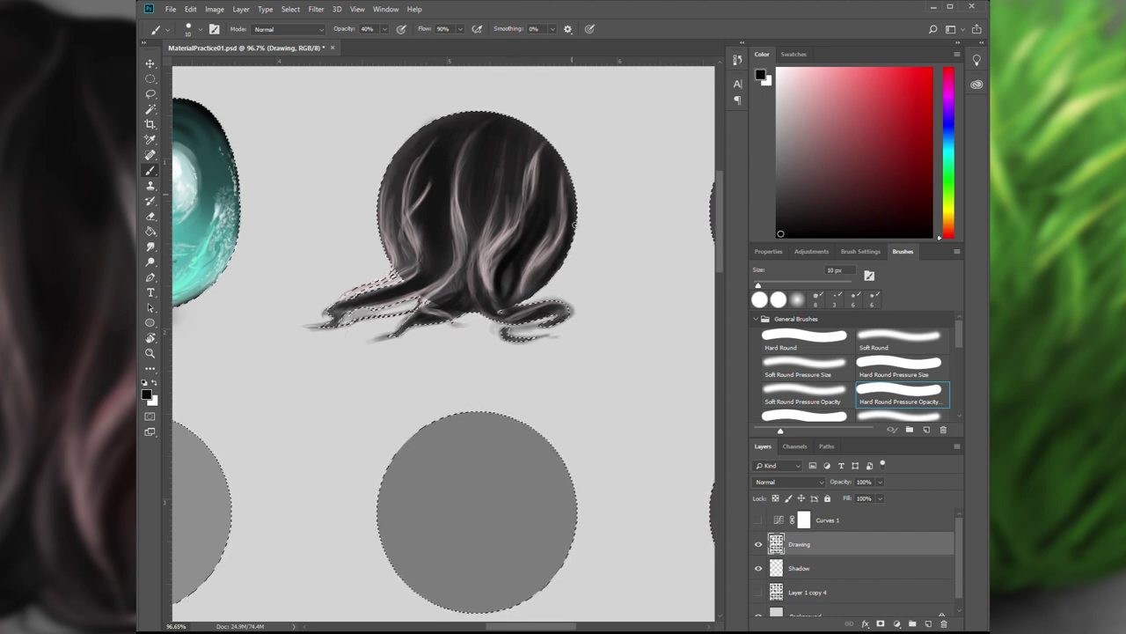
{"action": "key", "text": "ctrl+d"}
Step: Sample greyish-pink tones from the curled lock for its fine strands, using a 3 px Hard Round Pressure Size brush
{"action": "key", "text": "comma"}
{"action": "key", "text": "comma"}
{"action": "left_click", "coordinate": [549, 305], "text": "alt"}
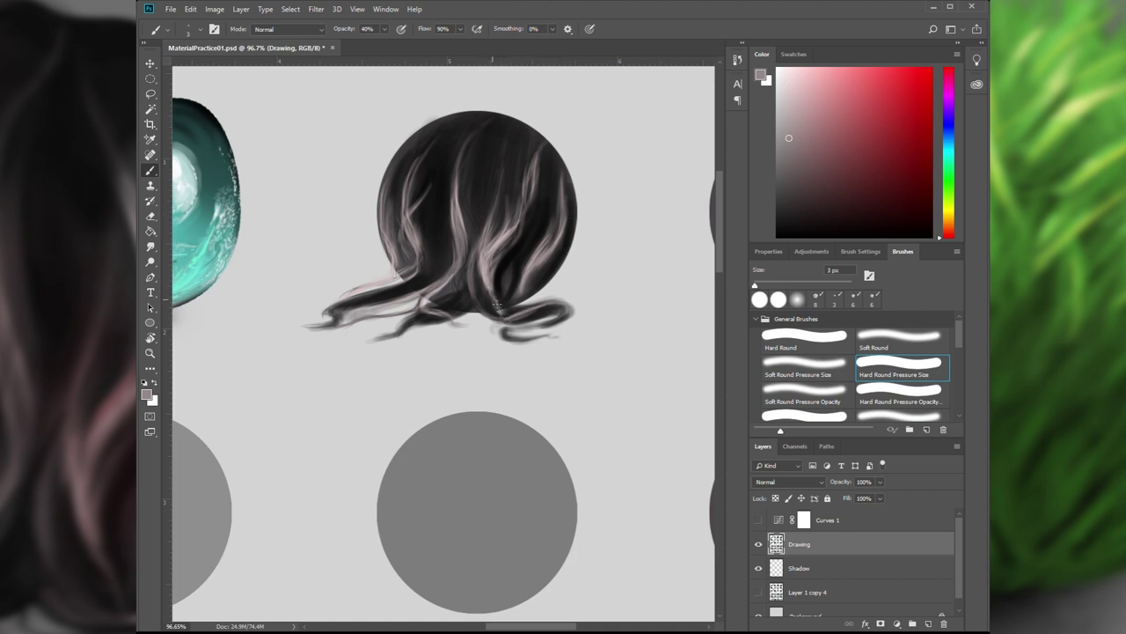
{"action": "left_click", "coordinate": [519, 320], "text": "alt"}
Step: Paint black strands with a larger brush through the middle and left of the hair, out to the left trailing lock
{"action": "scroll", "coordinate": [510, 326], "scroll_direction": "up", "scroll_amount": 4}
{"action": "key", "text": "d"}
{"action": "key", "text": "bracketright"}
{"action": "key", "text": "bracketright"}
{"action": "key", "text": "bracketright"}
{"action": "key", "text": "bracketright"}
{"action": "key", "text": "bracketright"}
{"action": "mouse_move", "coordinate": [489, 308]}
{"action": "left_mouse_down"}
{"action": "mouse_move", "coordinate": [447, 210]}
{"action": "mouse_move", "coordinate": [454, 162]}
{"action": "mouse_move", "coordinate": [485, 255]}
{"action": "mouse_move", "coordinate": [480, 181]}
{"action": "left_mouse_up"}
{"action": "left_click_drag", "start_coordinate": [384, 272], "coordinate": [444, 139]}
{"action": "mouse_move", "coordinate": [409, 215]}
{"action": "left_mouse_down"}
{"action": "mouse_move", "coordinate": [360, 271]}
{"action": "mouse_move", "coordinate": [352, 319]}
{"action": "mouse_move", "coordinate": [192, 355]}
{"action": "left_mouse_up"}
Step: Reduce the brush to 4 px and sharpen the tips of the left trailing locks with dark strokes
{"action": "key", "text": "bracketleft"}
{"action": "key", "text": "bracketleft"}
{"action": "key", "text": "bracketleft"}
{"action": "key", "text": "bracketleft"}
{"action": "left_click_drag", "start_coordinate": [304, 308], "coordinate": [255, 342]}
Step: Extend the curled lock's tip and outline its bends with near-black 4 px strokes
{"action": "scroll", "coordinate": [417, 362], "scroll_direction": "down", "scroll_amount": 4}
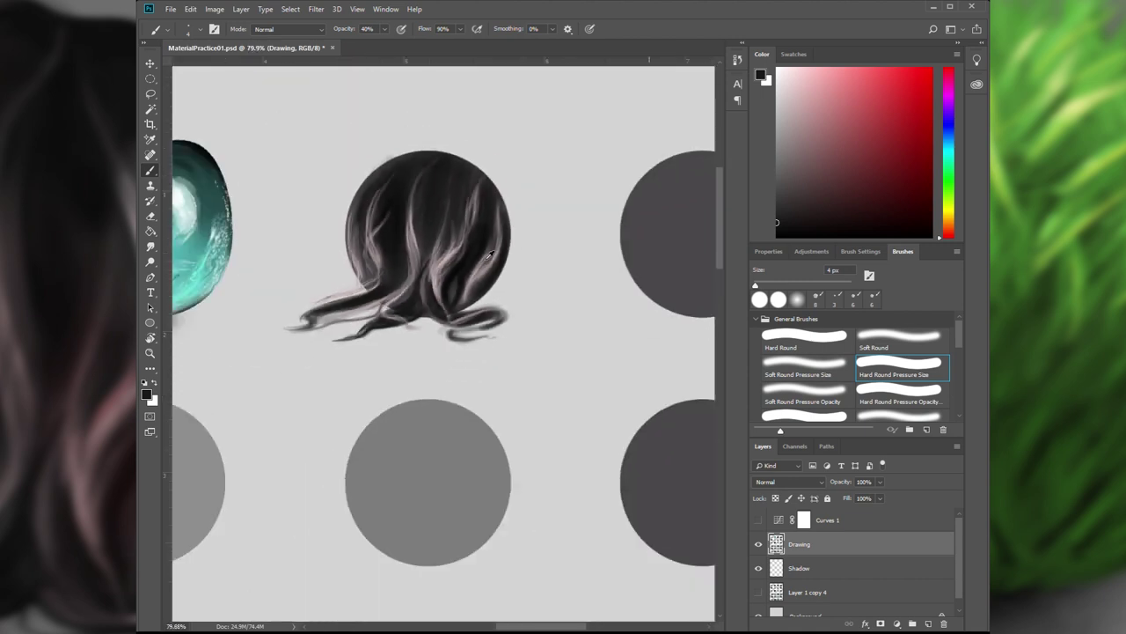
{"action": "left_click_drag", "start_coordinate": [469, 357], "coordinate": [507, 359]}
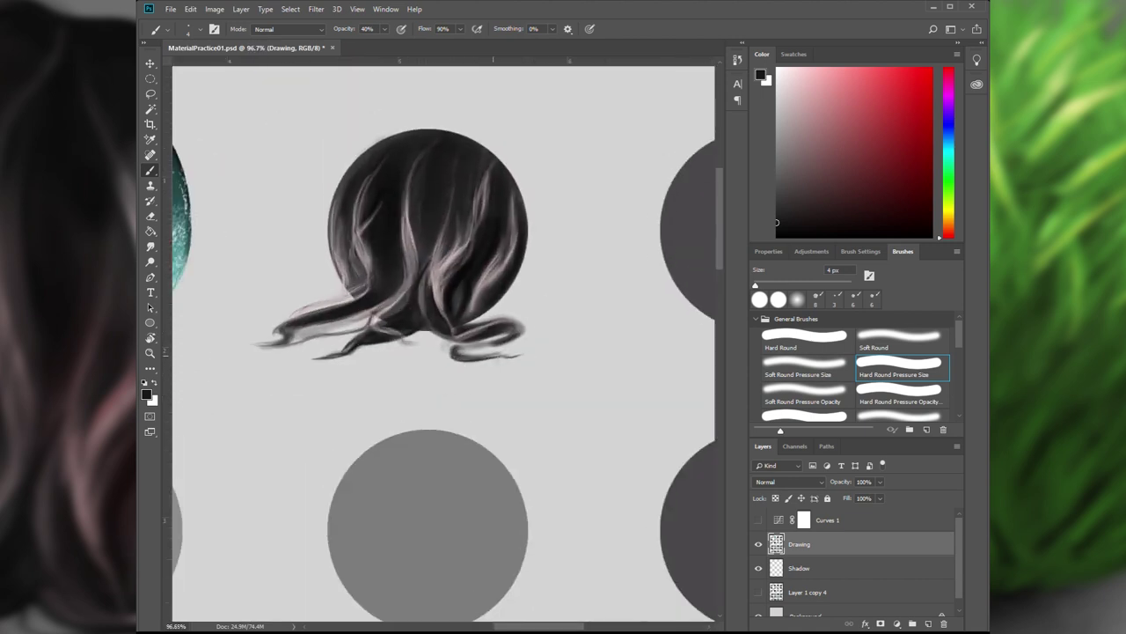
{"action": "mouse_move", "coordinate": [494, 349]}
{"action": "left_mouse_down"}
{"action": "mouse_move", "coordinate": [459, 345]}
{"action": "mouse_move", "coordinate": [514, 355]}
{"action": "left_mouse_up"}
{"action": "mouse_move", "coordinate": [473, 318]}
{"action": "left_mouse_down"}
{"action": "mouse_move", "coordinate": [519, 322]}
{"action": "mouse_move", "coordinate": [526, 334]}
{"action": "left_mouse_up"}
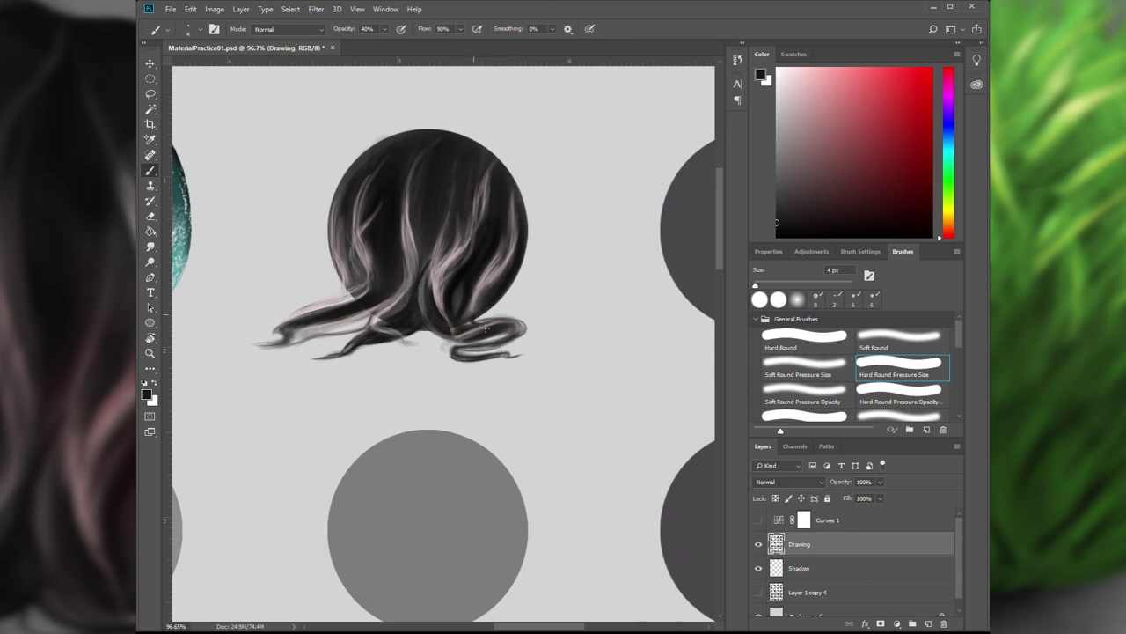
Step: Paint a light stroke along the top of the curled lock with the background color, and restore the dark foreground color
{"action": "key", "text": "x"}
{"action": "mouse_move", "coordinate": [468, 306]}
{"action": "left_mouse_down"}
{"action": "mouse_move", "coordinate": [481, 335]}
{"action": "mouse_move", "coordinate": [507, 326]}
{"action": "left_mouse_up"}
{"action": "key", "text": "x"}
Step: Sample the dark tone near the hair's base and paint fine strands through the gap between the right-hand highlights
{"action": "scroll", "coordinate": [466, 321], "scroll_direction": "up", "scroll_amount": 3}
{"action": "key", "text": "period"}
{"action": "key", "text": "period"}
{"action": "key", "text": "bracketright"}
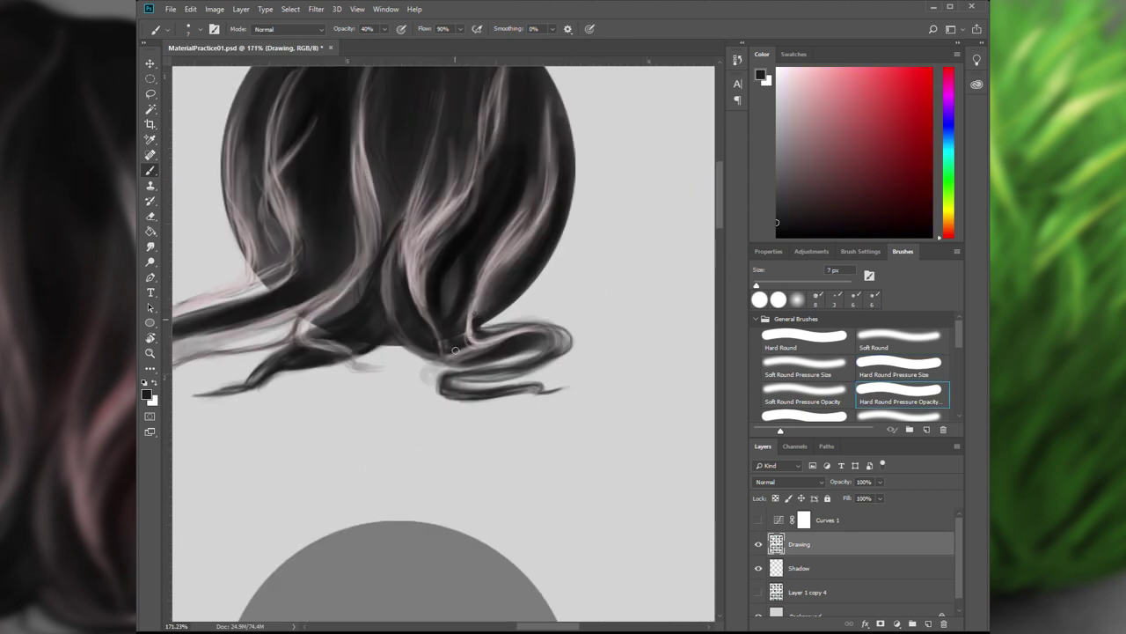
{"action": "left_click", "coordinate": [451, 319], "text": "alt"}
{"action": "key", "text": "comma"}
{"action": "left_click_drag", "start_coordinate": [461, 260], "coordinate": [458, 288]}
{"action": "left_click_drag", "start_coordinate": [475, 249], "coordinate": [465, 288]}
{"action": "mouse_move", "coordinate": [493, 213]}
{"action": "left_mouse_down"}
{"action": "mouse_move", "coordinate": [471, 280]}
{"action": "mouse_move", "coordinate": [475, 158]}
{"action": "mouse_move", "coordinate": [452, 342]}
{"action": "mouse_move", "coordinate": [464, 294]}
{"action": "left_mouse_up"}
Step: Sample the left trailing lock's dark tone and redraw its tip with a 3 px brush
{"action": "scroll", "coordinate": [458, 317], "scroll_direction": "down", "scroll_amount": 3}
{"action": "scroll", "coordinate": [352, 263], "scroll_direction": "up", "scroll_amount": 2}
{"action": "left_click", "coordinate": [275, 323], "text": "alt"}
{"action": "left_click_drag", "start_coordinate": [275, 324], "coordinate": [220, 348]}
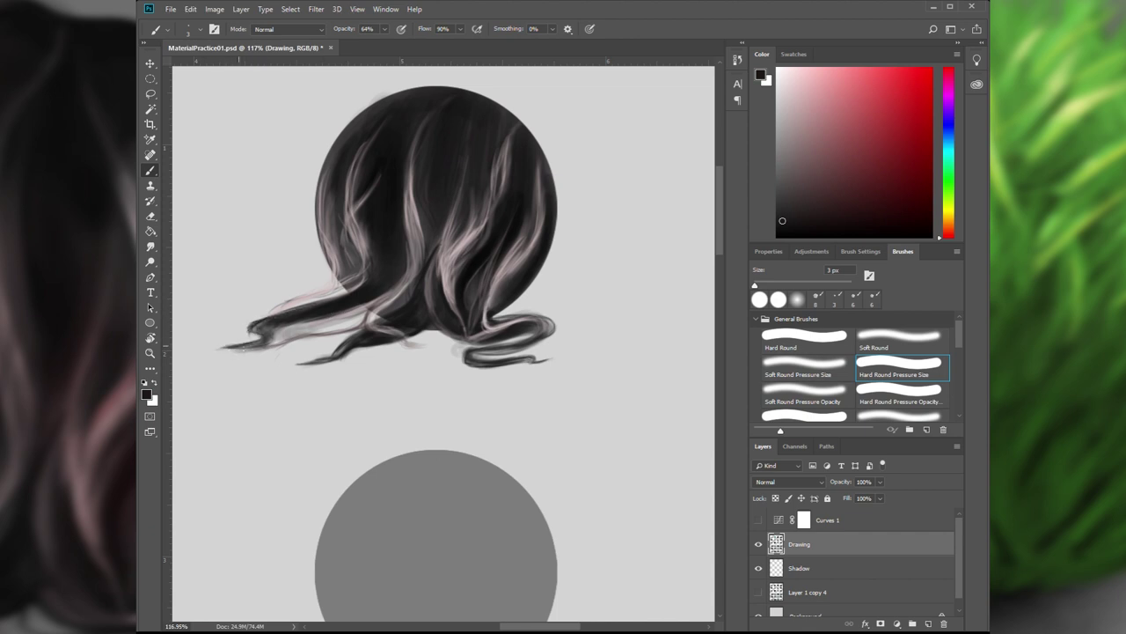
Step: Erase the stray smudges below the hair's base with a 15 px soft eraser, and return to the Brush tool
{"action": "key", "text": "e"}
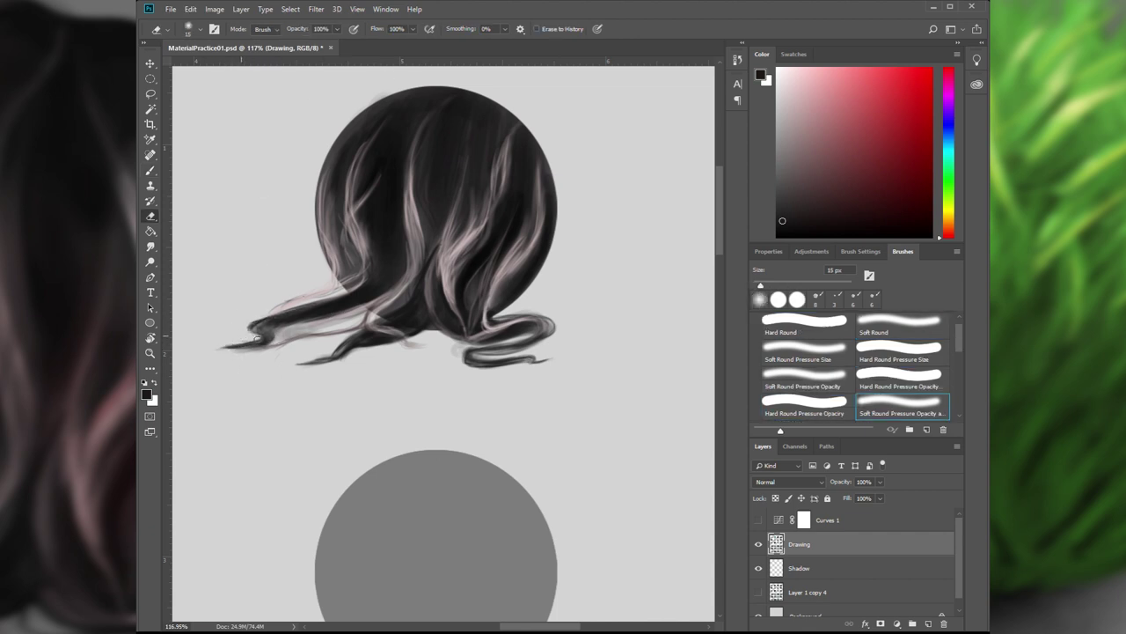
{"action": "left_click_drag", "start_coordinate": [448, 349], "coordinate": [461, 353]}
{"action": "key", "text": "b"}
Step: Sample dark tones from the hair's base and paint the lower edge into the curled lock with a 3 px Hard Round Pressure Size brush
{"action": "left_click", "coordinate": [449, 319], "text": "alt"}
{"action": "left_click", "coordinate": [440, 331], "text": "alt"}
{"action": "key", "text": "comma"}
{"action": "key", "text": "comma"}
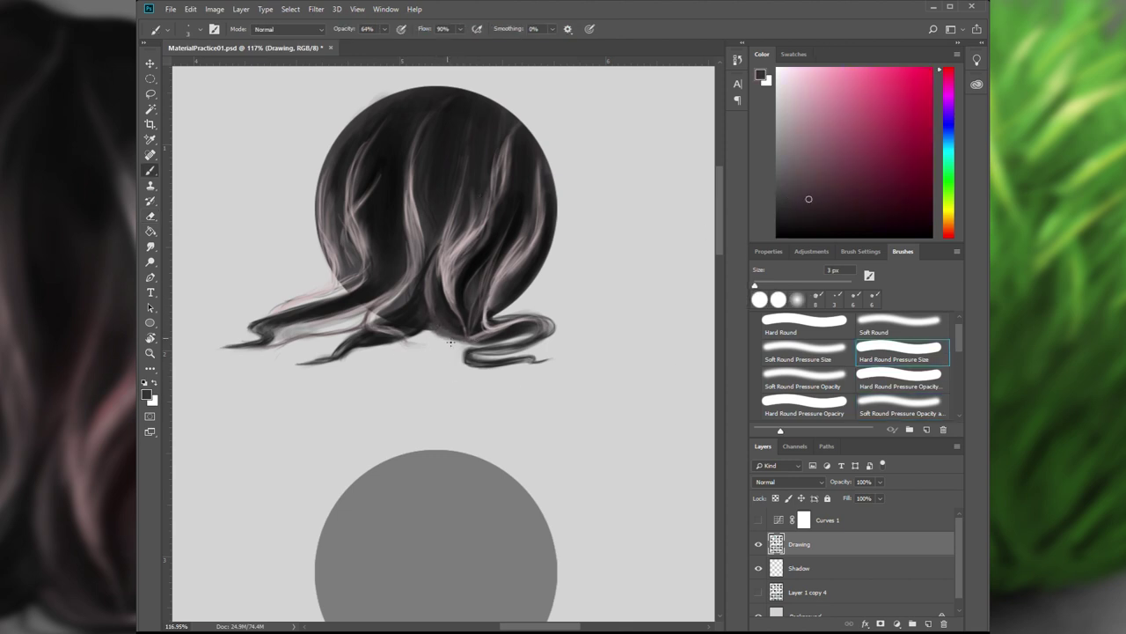
{"action": "left_click", "coordinate": [417, 326], "text": "alt"}
{"action": "left_click", "coordinate": [428, 331], "text": "alt"}
{"action": "left_click_drag", "start_coordinate": [428, 331], "coordinate": [500, 344]}
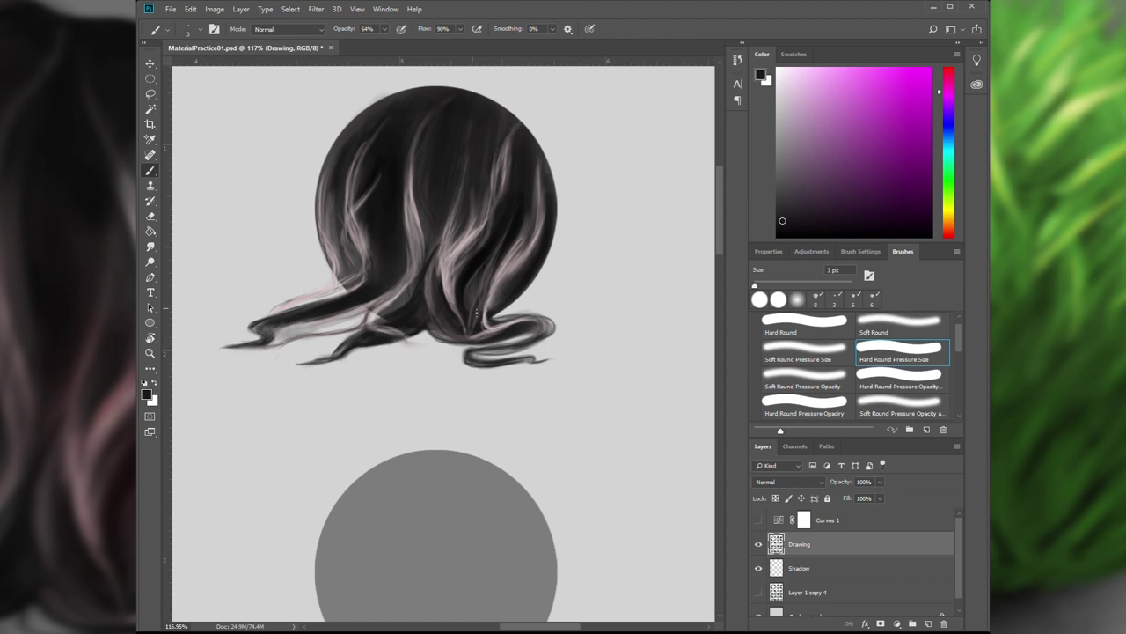
Step: Paint near-black 3 px strands at 100% opacity between the right and middle highlights and down toward the left locks
{"action": "left_click", "coordinate": [525, 277], "text": "alt"}
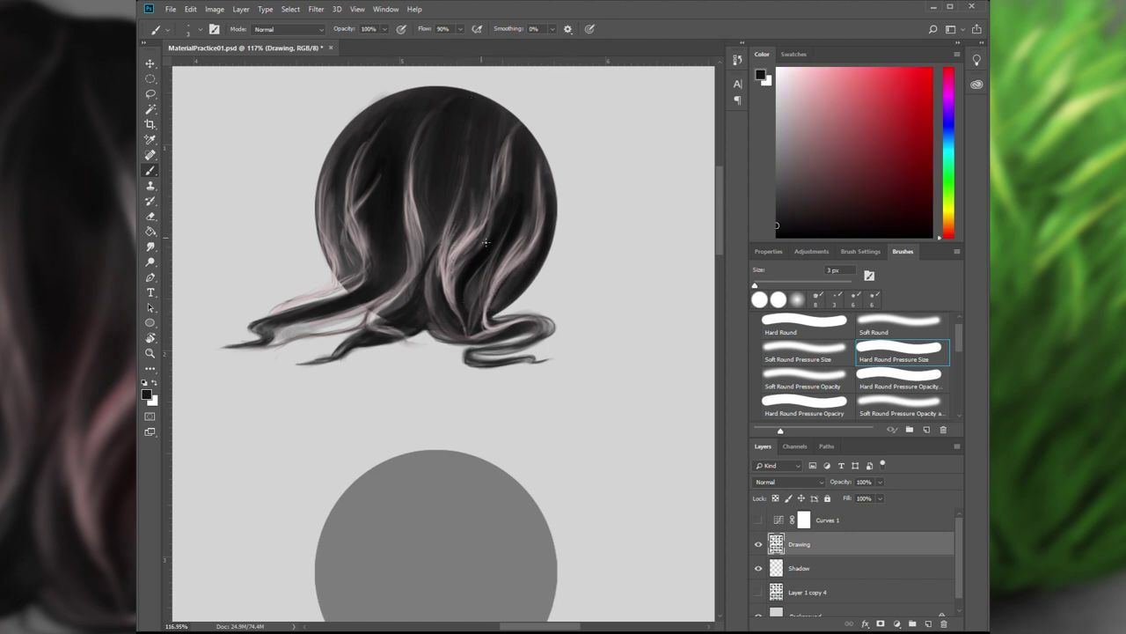
{"action": "left_click_drag", "start_coordinate": [465, 255], "coordinate": [453, 288]}
{"action": "left_click_drag", "start_coordinate": [531, 224], "coordinate": [512, 268]}
{"action": "mouse_move", "coordinate": [407, 239]}
{"action": "left_mouse_down"}
{"action": "mouse_move", "coordinate": [410, 274]}
{"action": "mouse_move", "coordinate": [322, 326]}
{"action": "left_mouse_up"}
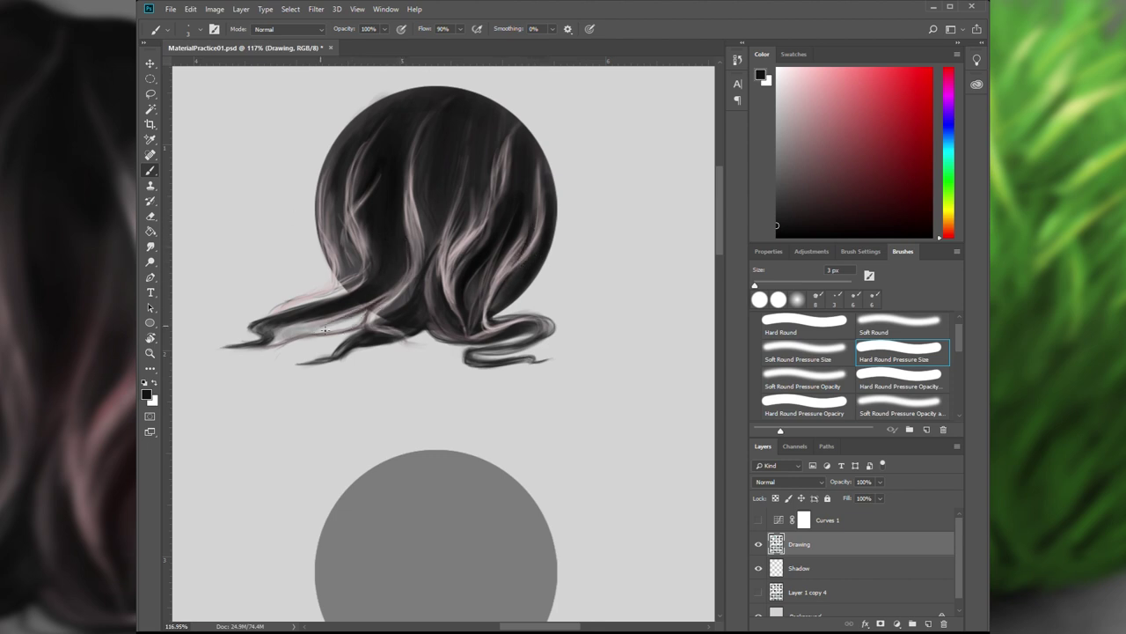
Step: Define the left side of the hair and its upper trailing lock with fine near-black strands, and sample a dark grey there
{"action": "mouse_move", "coordinate": [285, 306]}
{"action": "left_mouse_down"}
{"action": "mouse_move", "coordinate": [370, 276]}
{"action": "mouse_move", "coordinate": [370, 209]}
{"action": "mouse_move", "coordinate": [372, 272]}
{"action": "mouse_move", "coordinate": [345, 280]}
{"action": "left_mouse_up"}
{"action": "left_click_drag", "start_coordinate": [356, 238], "coordinate": [361, 226]}
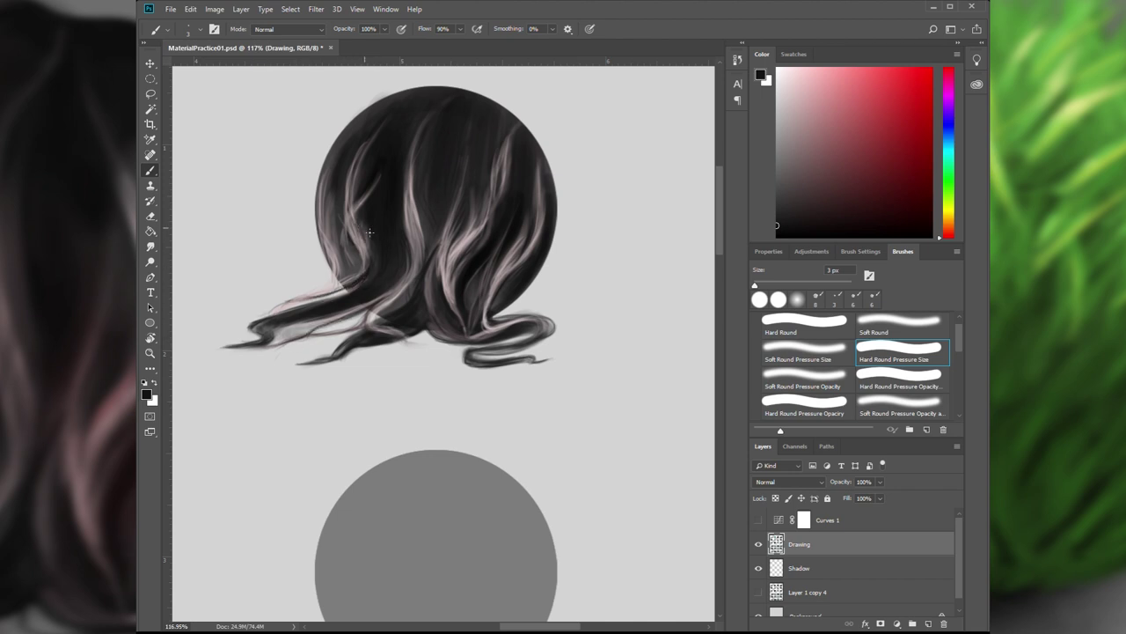
{"action": "mouse_move", "coordinate": [354, 178]}
{"action": "left_mouse_down"}
{"action": "mouse_move", "coordinate": [372, 139]}
{"action": "mouse_move", "coordinate": [346, 239]}
{"action": "mouse_move", "coordinate": [362, 154]}
{"action": "mouse_move", "coordinate": [335, 232]}
{"action": "mouse_move", "coordinate": [330, 196]}
{"action": "mouse_move", "coordinate": [333, 224]}
{"action": "left_mouse_up"}
{"action": "left_click", "coordinate": [371, 277], "text": "alt"}
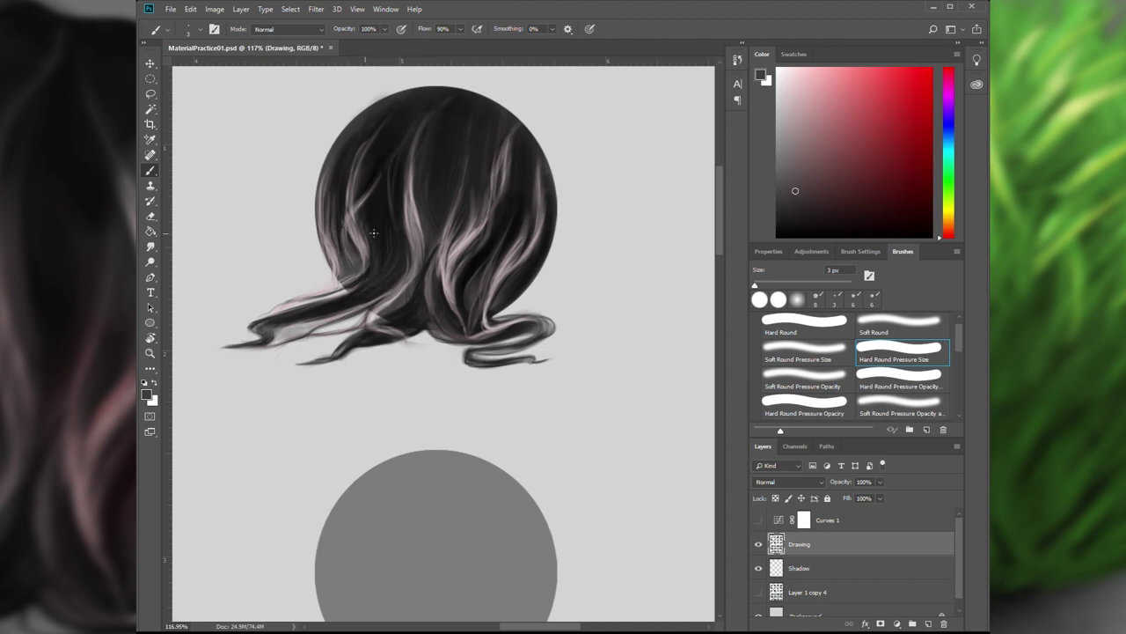
Step: On the Shadow layer, paint a soft dark shadow beneath the hair's trailing locks with a soft round pressure brush at 34% opacity
{"action": "scroll", "coordinate": [402, 278], "scroll_direction": "down", "scroll_amount": 3}
{"action": "scroll", "coordinate": [322, 423], "scroll_direction": "up", "scroll_amount": 2}
{"action": "key", "text": "alt+bracketleft"}
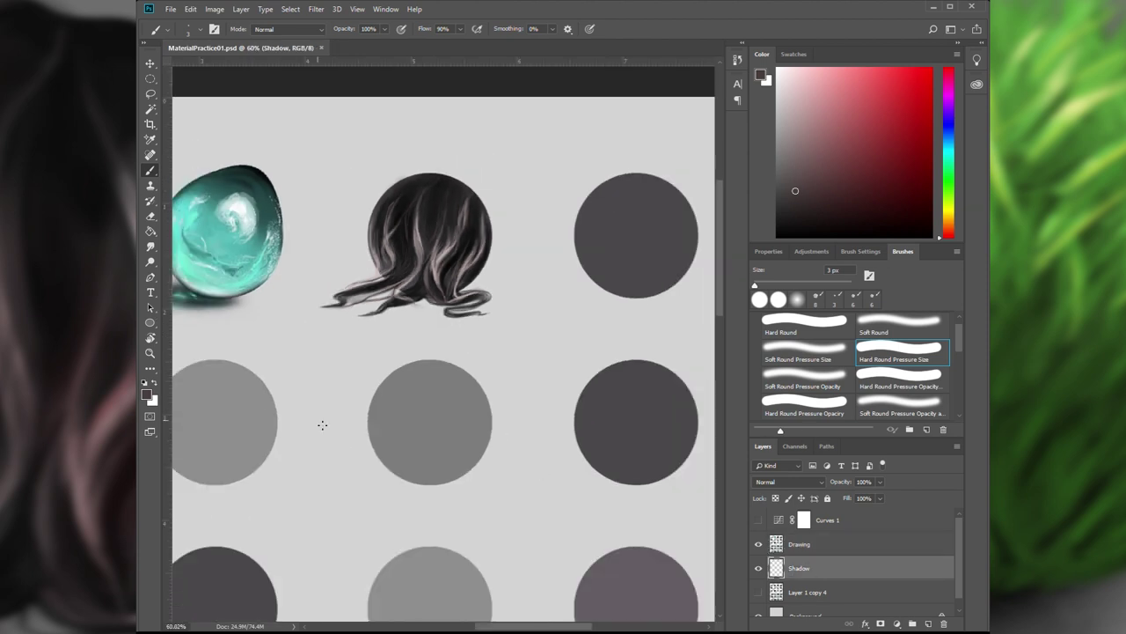
{"action": "left_click", "coordinate": [897, 405]}
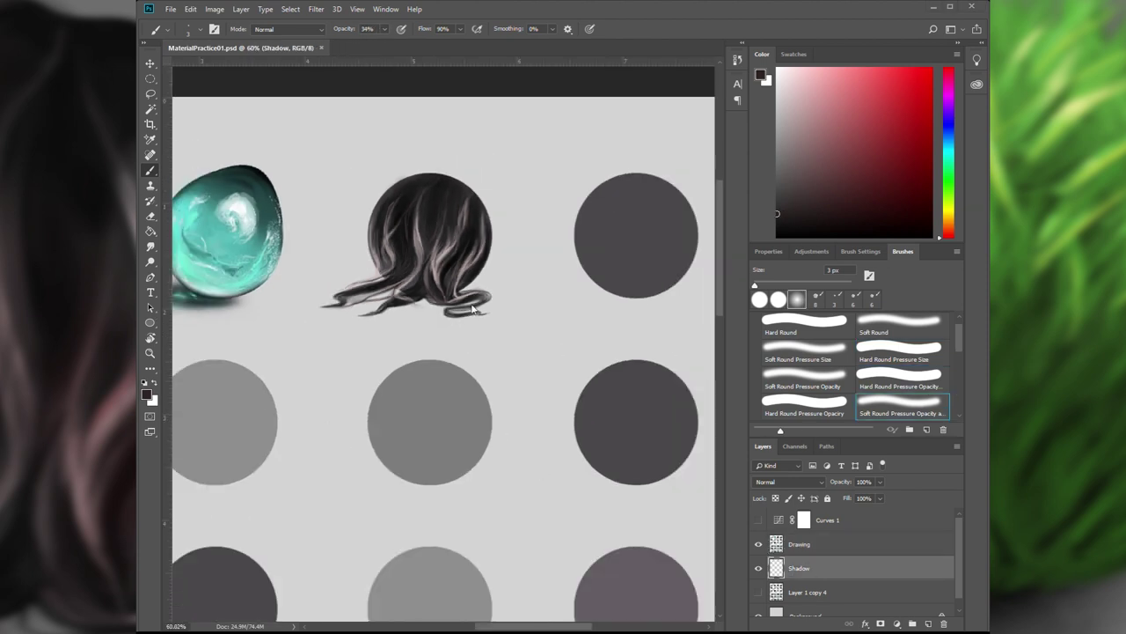
{"action": "key", "text": "bracketright"}
{"action": "key", "text": "bracketright"}
{"action": "key", "text": "bracketright"}
{"action": "key", "text": "bracketright"}
{"action": "key", "text": "bracketright"}
{"action": "key", "text": "bracketright"}
{"action": "key", "text": "bracketright"}
{"action": "key", "text": "bracketright"}
{"action": "key", "text": "bracketright"}
{"action": "key", "text": "bracketright"}
{"action": "key", "text": "bracketright"}
{"action": "mouse_move", "coordinate": [332, 306]}
{"action": "left_mouse_down"}
{"action": "mouse_move", "coordinate": [320, 313]}
{"action": "mouse_move", "coordinate": [361, 299]}
{"action": "mouse_move", "coordinate": [426, 301]}
{"action": "mouse_move", "coordinate": [378, 296]}
{"action": "mouse_move", "coordinate": [458, 308]}
{"action": "mouse_move", "coordinate": [445, 289]}
{"action": "mouse_move", "coordinate": [431, 306]}
{"action": "mouse_move", "coordinate": [360, 297]}
{"action": "mouse_move", "coordinate": [379, 304]}
{"action": "mouse_move", "coordinate": [352, 308]}
{"action": "left_mouse_up"}
{"action": "key", "text": "bracketright"}
{"action": "key", "text": "bracketright"}
{"action": "key", "text": "bracketright"}
{"action": "key", "text": "bracketleft"}
{"action": "key", "text": "bracketleft"}
{"action": "key", "text": "bracketleft"}
{"action": "key", "text": "bracketleft"}
{"action": "key", "text": "bracketleft"}
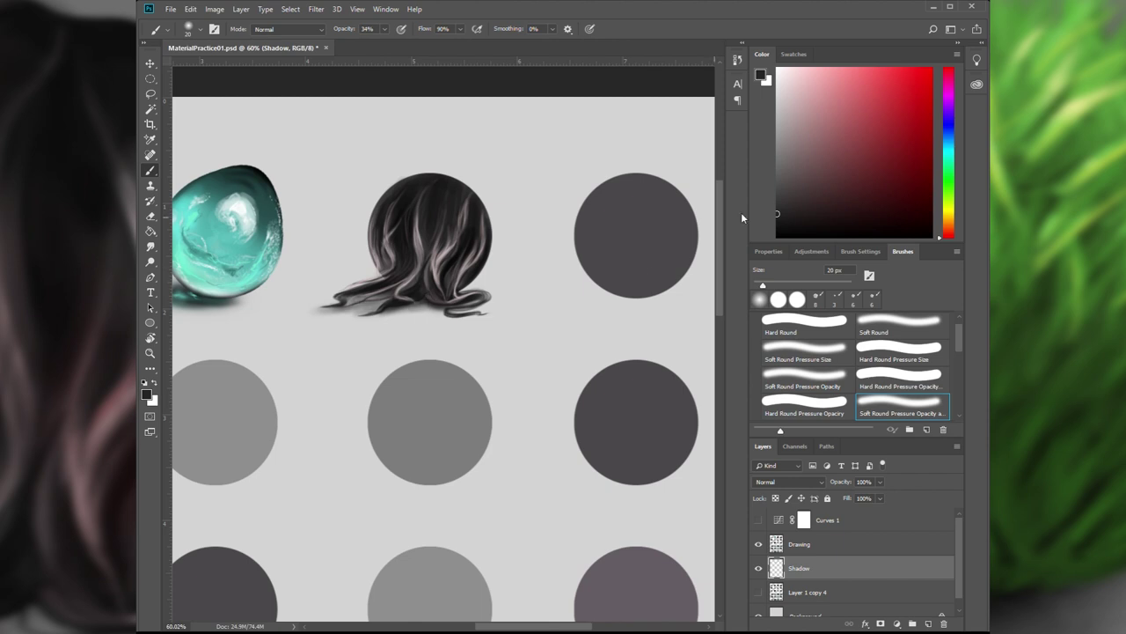
Step: Clean up the hair's shadow with a 35 px soft eraser and save the document
{"action": "key", "text": "e"}
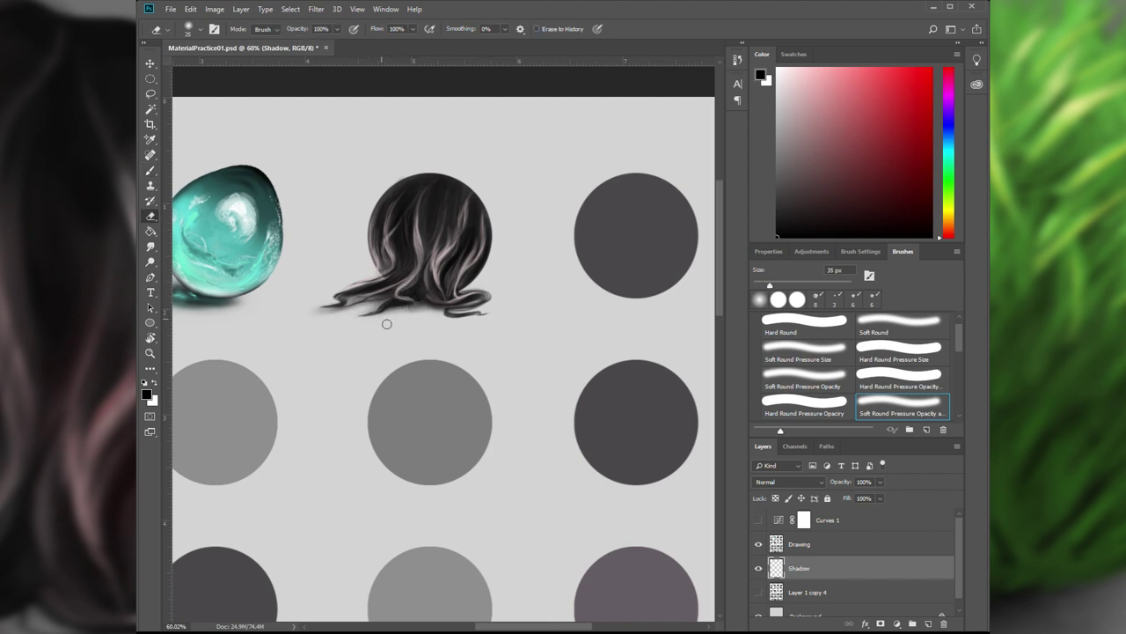
{"action": "key", "text": "ctrl+s"}
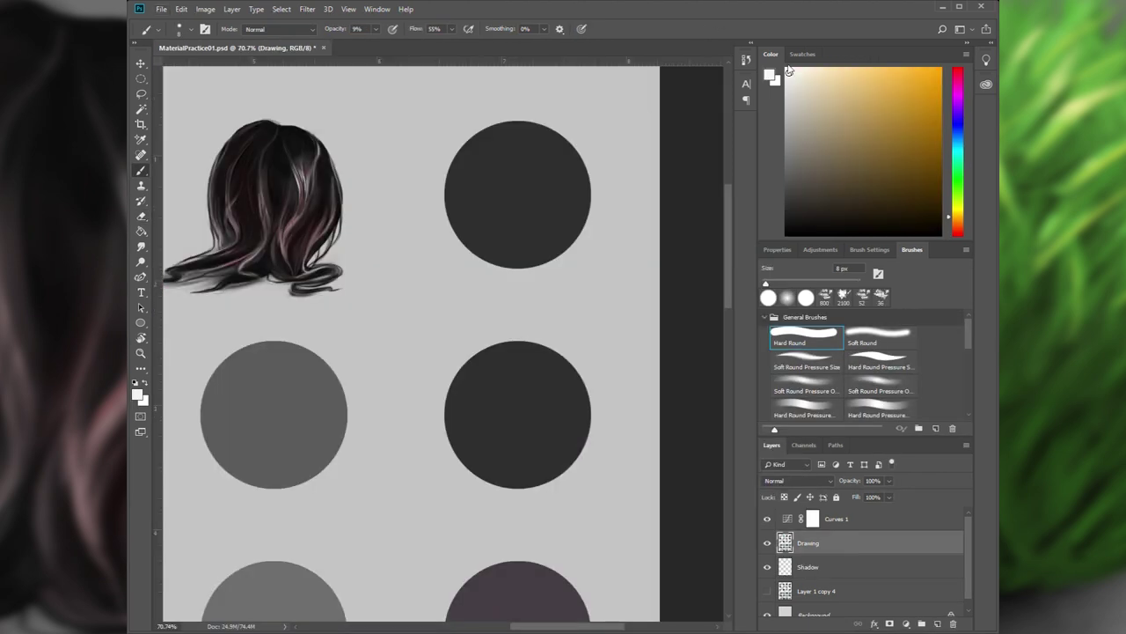
Step: Select the Drawing layer's contents and paint the dark sphere beside the hair dark green with a 250 px brush at 99% opacity
{"action": "left_click", "coordinate": [894, 154]}
{"action": "left_click", "coordinate": [880, 407]}
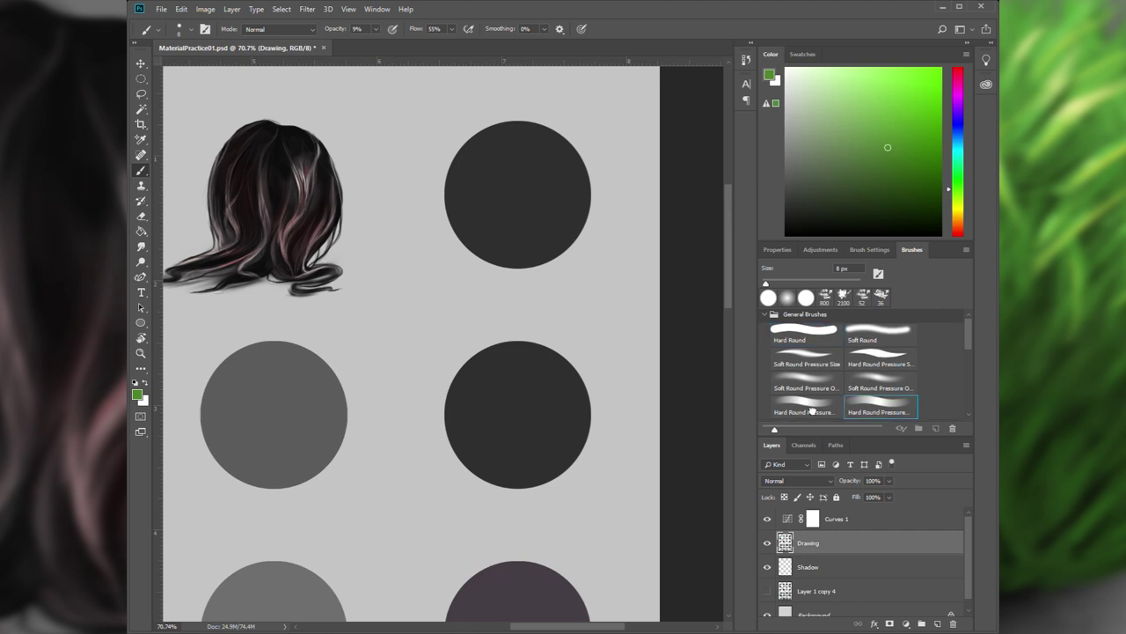
{"action": "left_click", "coordinate": [891, 177]}
{"action": "left_click", "coordinate": [785, 542], "text": "ctrl"}
{"action": "key", "text": "9"}
{"action": "key", "text": "9"}
{"action": "type", "text": "250"}
{"action": "key", "text": "Return"}
{"action": "left_click_drag", "start_coordinate": [475, 176], "coordinate": [503, 252]}
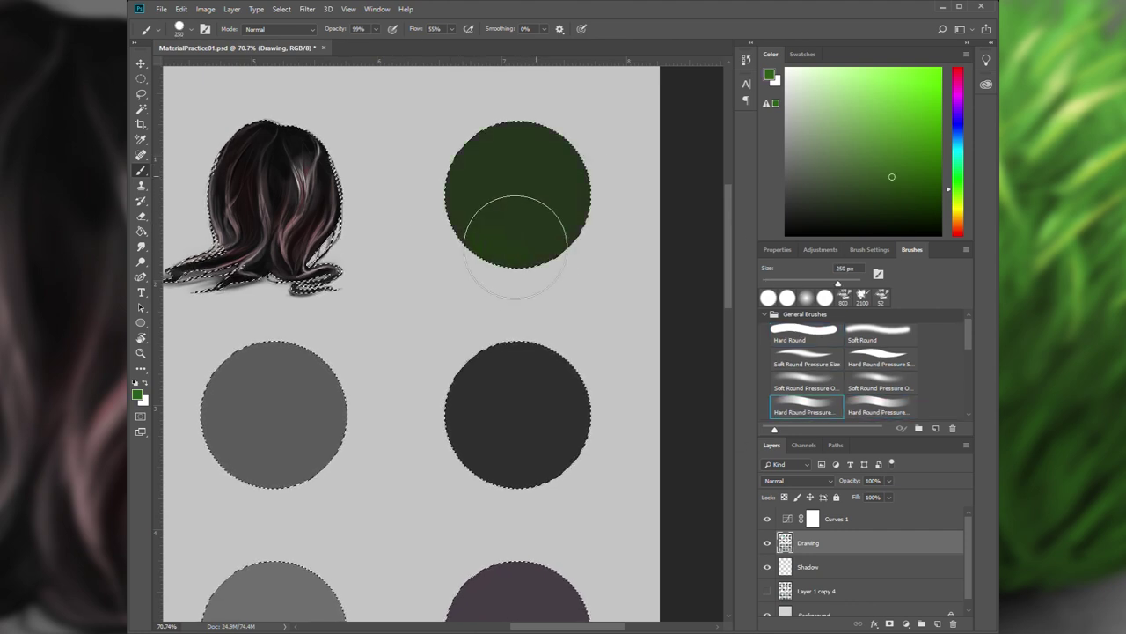
Step: Shade the green sphere within the restored selection using darker greens, deepening toward its lower edge
{"action": "key", "text": "ctrl+d"}
{"action": "left_click", "coordinate": [875, 193]}
{"action": "left_click", "coordinate": [865, 219]}
{"action": "key", "text": "comma"}
{"action": "key", "text": "ctrl+shift+d"}
{"action": "left_click_drag", "start_coordinate": [501, 269], "coordinate": [563, 264]}
{"action": "mouse_move", "coordinate": [478, 214]}
{"action": "left_mouse_down"}
{"action": "mouse_move", "coordinate": [519, 158]}
{"action": "mouse_move", "coordinate": [545, 196]}
{"action": "left_mouse_up"}
{"action": "left_click_drag", "start_coordinate": [476, 238], "coordinate": [563, 246]}
Step: Deepen the green sphere's lower part to near-black and paint thin green grass blades across its base with a pressure-sensitive hard round brush
{"action": "left_click", "coordinate": [849, 219]}
{"action": "left_click", "coordinate": [523, 221], "text": "alt"}
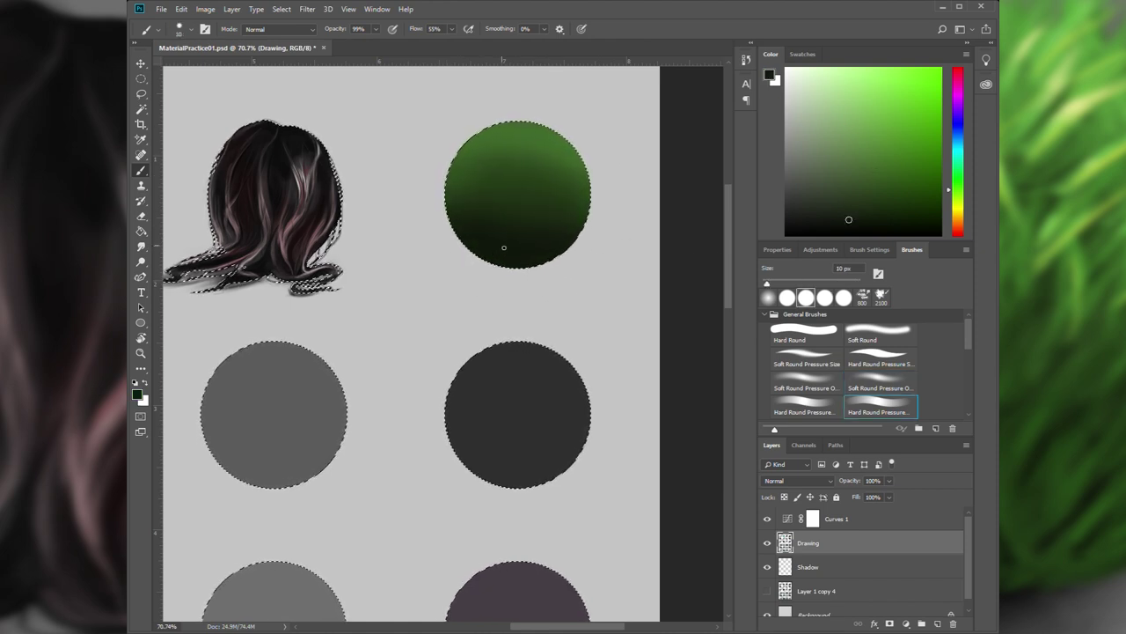
{"action": "key", "text": "period"}
{"action": "key", "text": "period"}
{"action": "mouse_move", "coordinate": [476, 250]}
{"action": "left_mouse_down"}
{"action": "mouse_move", "coordinate": [500, 209]}
{"action": "mouse_move", "coordinate": [479, 248]}
{"action": "mouse_move", "coordinate": [451, 216]}
{"action": "mouse_move", "coordinate": [510, 230]}
{"action": "mouse_move", "coordinate": [549, 219]}
{"action": "mouse_move", "coordinate": [527, 264]}
{"action": "mouse_move", "coordinate": [579, 240]}
{"action": "left_mouse_up"}
{"action": "key", "text": "bracketleft"}
{"action": "key", "text": "bracketleft"}
Step: Deselect, then paint green grass blades across the sphere's middle and beyond its side edges
{"action": "key", "text": "ctrl+d"}
{"action": "key", "text": "bracketleft"}
{"action": "left_click_drag", "start_coordinate": [458, 236], "coordinate": [427, 189]}
{"action": "key", "text": "bracketright"}
{"action": "key", "text": "bracketright"}
{"action": "left_click", "coordinate": [552, 176], "text": "alt"}
{"action": "mouse_move", "coordinate": [521, 236]}
{"action": "left_mouse_down"}
{"action": "mouse_move", "coordinate": [514, 192]}
{"action": "mouse_move", "coordinate": [491, 190]}
{"action": "left_mouse_up"}
Step: Paint short light green blades sticking out over the sphere's upper edge with a 7 px hard round brush
{"action": "key", "text": "bracketleft"}
{"action": "key", "text": "bracketleft"}
{"action": "key", "text": "bracketleft"}
{"action": "key", "text": "bracketleft"}
{"action": "left_click_drag", "start_coordinate": [518, 136], "coordinate": [514, 116]}
{"action": "left_click_drag", "start_coordinate": [510, 139], "coordinate": [504, 116]}
{"action": "left_click_drag", "start_coordinate": [491, 141], "coordinate": [489, 118]}
{"action": "left_click_drag", "start_coordinate": [482, 144], "coordinate": [482, 139]}
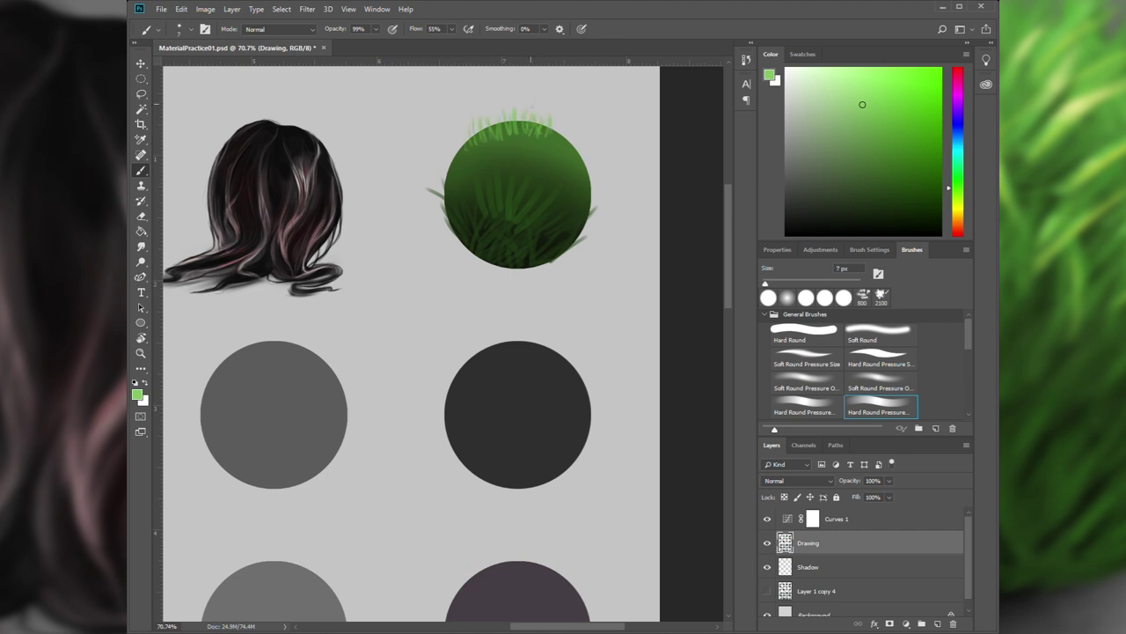
Step: Fill the sphere's upper part with light green grass blades and extend them past its upper right edge with a 9 px brush
{"action": "key", "text": "bracketright"}
{"action": "mouse_move", "coordinate": [563, 150]}
{"action": "left_mouse_down"}
{"action": "mouse_move", "coordinate": [570, 129]}
{"action": "mouse_move", "coordinate": [584, 139]}
{"action": "left_mouse_up"}
{"action": "mouse_move", "coordinate": [473, 160]}
{"action": "left_mouse_down"}
{"action": "mouse_move", "coordinate": [470, 135]}
{"action": "mouse_move", "coordinate": [486, 127]}
{"action": "left_mouse_up"}
{"action": "mouse_move", "coordinate": [515, 152]}
{"action": "left_mouse_down"}
{"action": "mouse_move", "coordinate": [514, 127]}
{"action": "mouse_move", "coordinate": [551, 128]}
{"action": "left_mouse_up"}
{"action": "left_click_drag", "start_coordinate": [567, 160], "coordinate": [536, 121]}
{"action": "key", "text": "bracketright"}
{"action": "mouse_move", "coordinate": [520, 146]}
{"action": "left_mouse_down"}
{"action": "mouse_move", "coordinate": [505, 124]}
{"action": "mouse_move", "coordinate": [484, 128]}
{"action": "left_mouse_up"}
{"action": "mouse_move", "coordinate": [516, 155]}
{"action": "left_mouse_down"}
{"action": "mouse_move", "coordinate": [507, 123]}
{"action": "mouse_move", "coordinate": [523, 136]}
{"action": "left_mouse_up"}
{"action": "mouse_move", "coordinate": [517, 164]}
{"action": "left_mouse_down"}
{"action": "mouse_move", "coordinate": [500, 138]}
{"action": "mouse_move", "coordinate": [528, 141]}
{"action": "left_mouse_up"}
{"action": "left_click", "coordinate": [869, 132]}
{"action": "left_click_drag", "start_coordinate": [580, 173], "coordinate": [595, 149]}
{"action": "left_click_drag", "start_coordinate": [586, 180], "coordinate": [598, 160]}
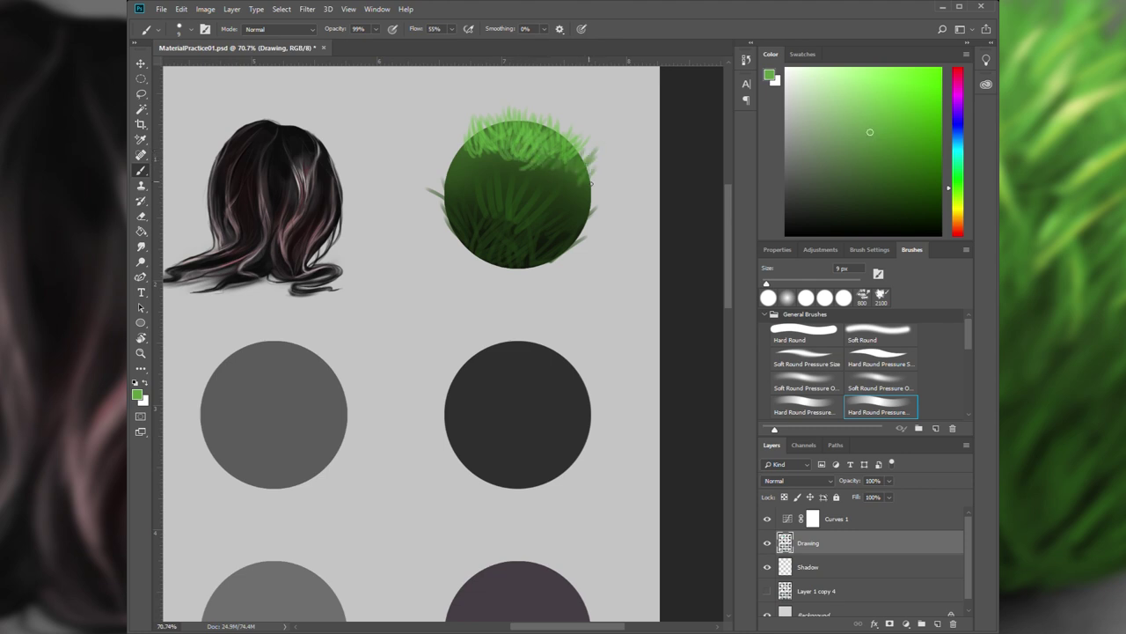
Step: Blend the bright upper grass into the darker middle with medium green blades, using a brush down to 6 px
{"action": "left_click_drag", "start_coordinate": [493, 168], "coordinate": [483, 146]}
{"action": "left_click_drag", "start_coordinate": [512, 171], "coordinate": [501, 153]}
{"action": "left_click_drag", "start_coordinate": [564, 175], "coordinate": [547, 162]}
{"action": "left_click_drag", "start_coordinate": [585, 186], "coordinate": [577, 169]}
{"action": "left_click", "coordinate": [482, 146], "text": "alt"}
{"action": "mouse_move", "coordinate": [505, 192]}
{"action": "left_mouse_down"}
{"action": "mouse_move", "coordinate": [491, 169]}
{"action": "mouse_move", "coordinate": [525, 155]}
{"action": "left_mouse_up"}
{"action": "left_click_drag", "start_coordinate": [574, 205], "coordinate": [563, 174]}
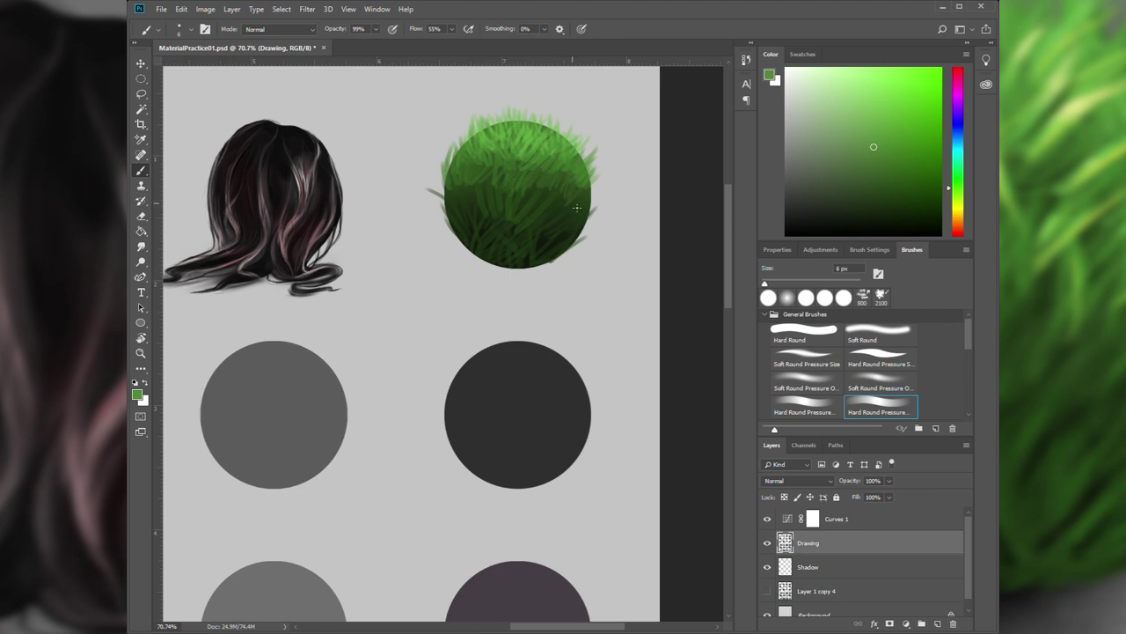
Step: Trim the grass along the sphere's upper left edge with a 7 px Hard Round Pressure Size eraser at 60% opacity
{"action": "key", "text": "e"}
{"action": "key", "text": "bracketright"}
{"action": "key", "text": "bracketright"}
{"action": "key", "text": "bracketright"}
{"action": "key", "text": "bracketright"}
{"action": "key", "text": "bracketright"}
{"action": "key", "text": "period"}
{"action": "key", "text": "period"}
{"action": "key", "text": "period"}
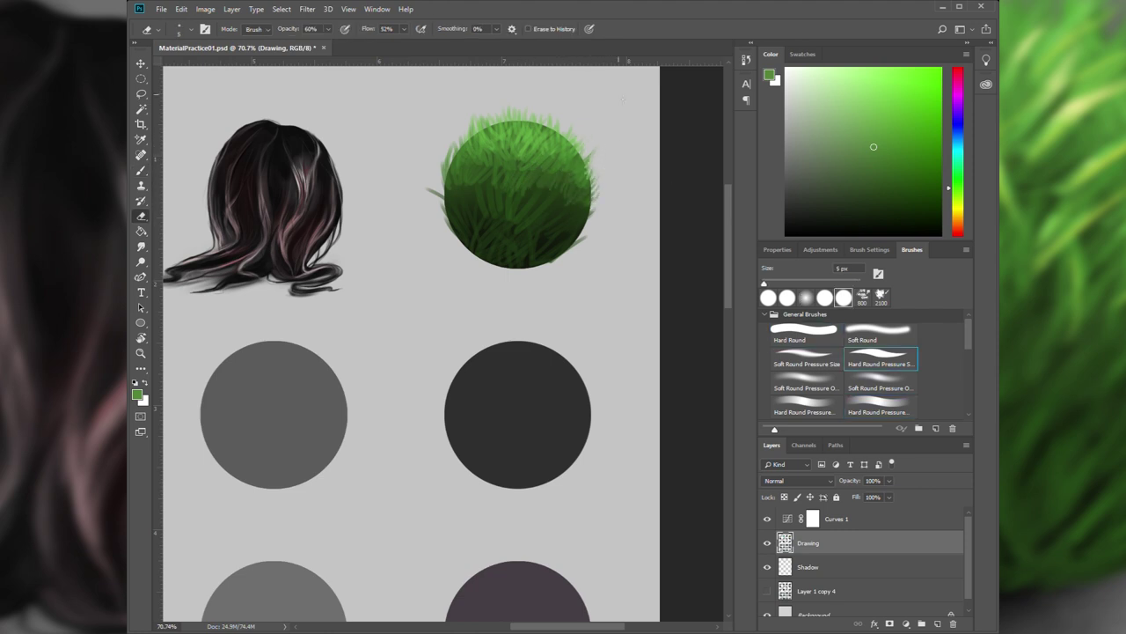
{"action": "key", "text": "bracketright"}
{"action": "key", "text": "bracketright"}
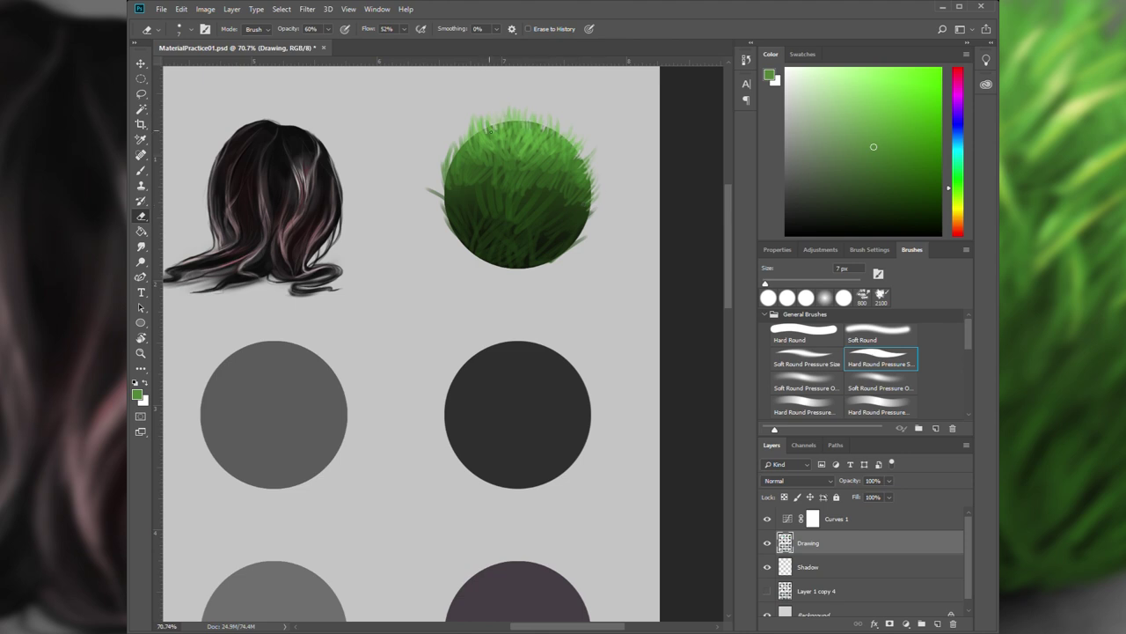
{"action": "left_click_drag", "start_coordinate": [465, 138], "coordinate": [460, 149]}
Step: Paint small blades in green sampled from the grass along the sphere's right and left edges
{"action": "key", "text": "b"}
{"action": "left_click", "coordinate": [532, 188], "text": "alt"}
{"action": "left_click", "coordinate": [528, 197], "text": "alt"}
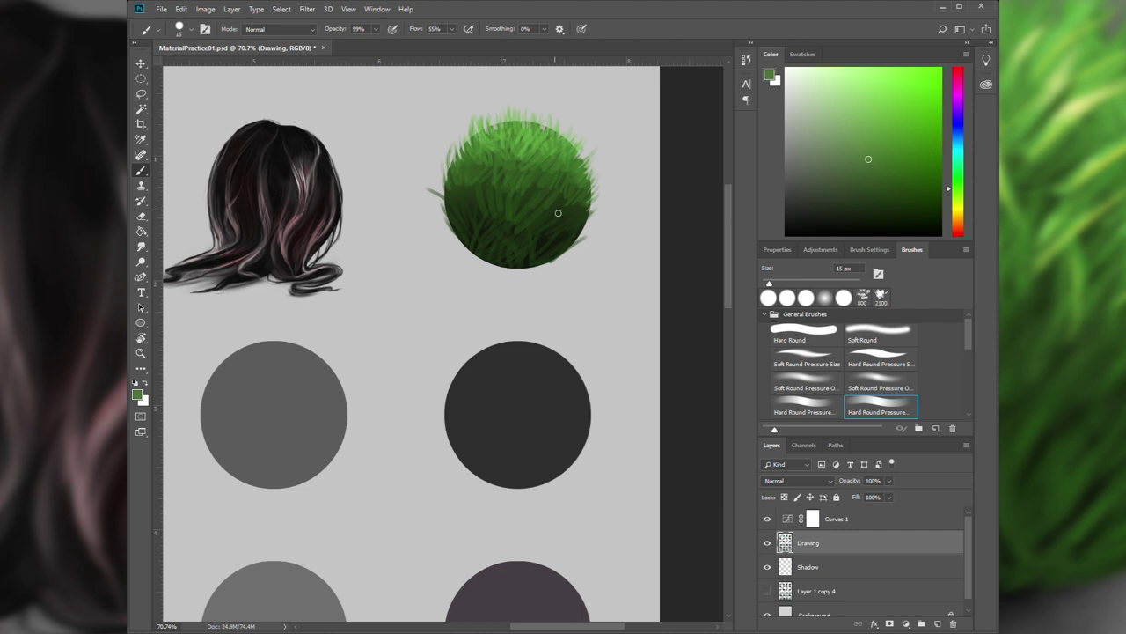
{"action": "key", "text": "bracketleft"}
{"action": "key", "text": "bracketleft"}
{"action": "key", "text": "bracketleft"}
{"action": "key", "text": "bracketleft"}
{"action": "key", "text": "bracketleft"}
{"action": "left_click_drag", "start_coordinate": [598, 227], "coordinate": [595, 181]}
{"action": "left_click_drag", "start_coordinate": [449, 190], "coordinate": [440, 216]}
Step: Cover the sphere's lower half and bottom edge with darker green blades using sampled grass colors
{"action": "left_click", "coordinate": [475, 234], "text": "alt"}
{"action": "left_click", "coordinate": [568, 226], "text": "alt"}
{"action": "key", "text": "bracketright"}
{"action": "key", "text": "bracketright"}
{"action": "mouse_move", "coordinate": [563, 256]}
{"action": "left_mouse_down"}
{"action": "mouse_move", "coordinate": [582, 230]}
{"action": "mouse_move", "coordinate": [563, 257]}
{"action": "left_mouse_up"}
{"action": "mouse_move", "coordinate": [445, 222]}
{"action": "left_mouse_down"}
{"action": "mouse_move", "coordinate": [479, 243]}
{"action": "mouse_move", "coordinate": [469, 256]}
{"action": "mouse_move", "coordinate": [505, 268]}
{"action": "left_mouse_up"}
{"action": "left_click", "coordinate": [544, 262], "text": "alt"}
{"action": "left_click", "coordinate": [543, 234], "text": "alt"}
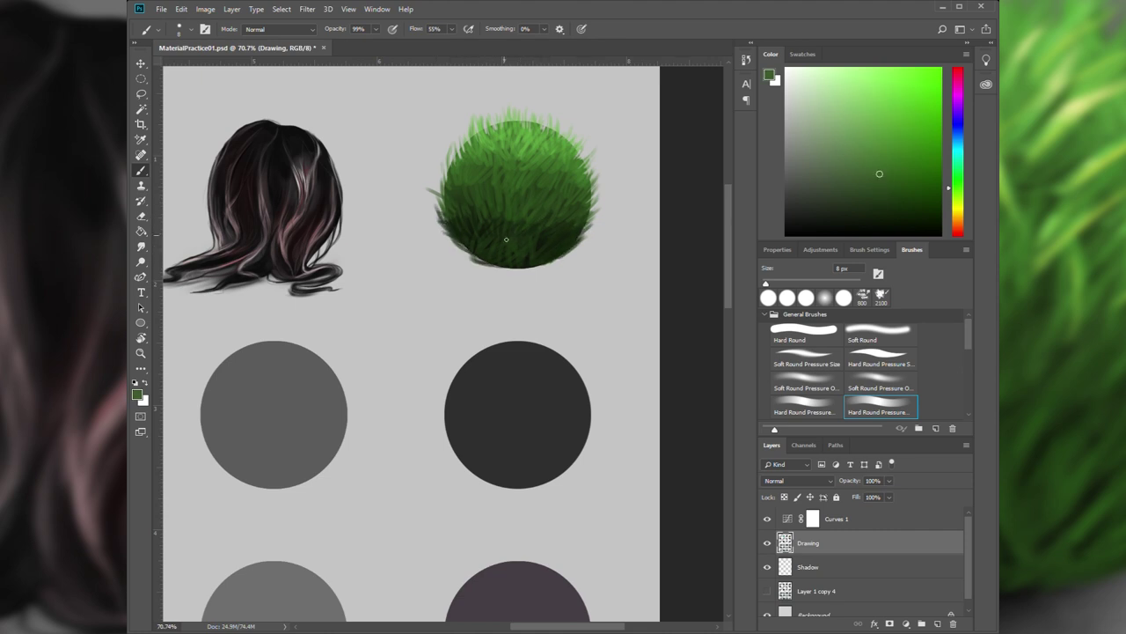
{"action": "left_click", "coordinate": [484, 251], "text": "alt"}
{"action": "mouse_move", "coordinate": [553, 246]}
{"action": "left_mouse_down"}
{"action": "mouse_move", "coordinate": [498, 254]}
{"action": "mouse_move", "coordinate": [506, 213]}
{"action": "mouse_move", "coordinate": [523, 265]}
{"action": "left_mouse_up"}
{"action": "left_click_drag", "start_coordinate": [581, 235], "coordinate": [514, 270]}
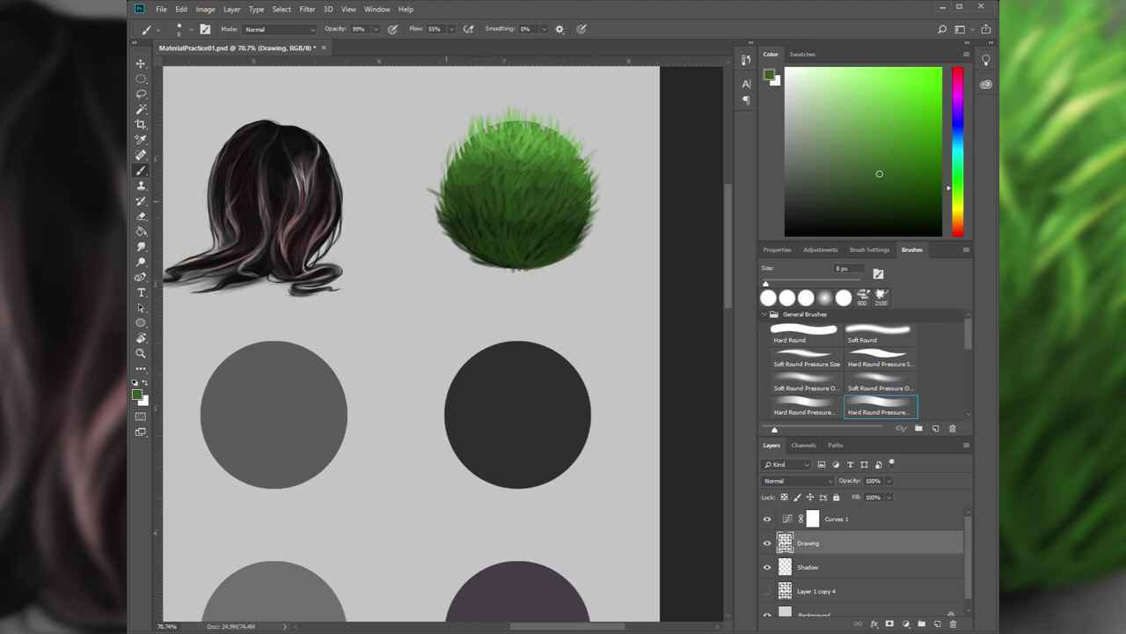
Step: Paint very dark green gaps between the blades with the Soft Round Pressure Size brush at 9 px
{"action": "left_click", "coordinate": [542, 252], "text": "alt"}
{"action": "key", "text": "comma"}
{"action": "key", "text": "comma"}
{"action": "key", "text": "comma"}
{"action": "key", "text": "comma"}
{"action": "key", "text": "comma"}
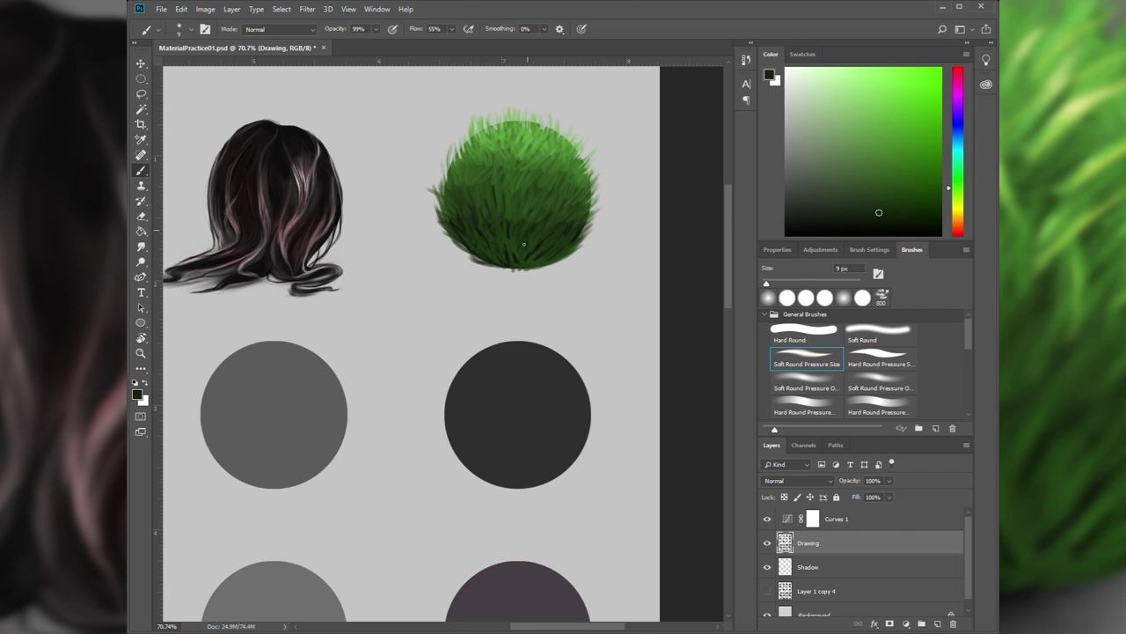
Step: Softly shade the lower grass with sampled dark green, using a 20 px soft brush at 21% opacity
{"action": "left_click", "coordinate": [458, 197], "text": "alt"}
{"action": "key", "text": "5"}
{"action": "key", "text": "5"}
{"action": "key", "text": "2"}
{"action": "key", "text": "1"}
{"action": "key", "text": "bracketright"}
{"action": "key", "text": "bracketright"}
{"action": "key", "text": "bracketright"}
{"action": "left_click_drag", "start_coordinate": [577, 255], "coordinate": [540, 268]}
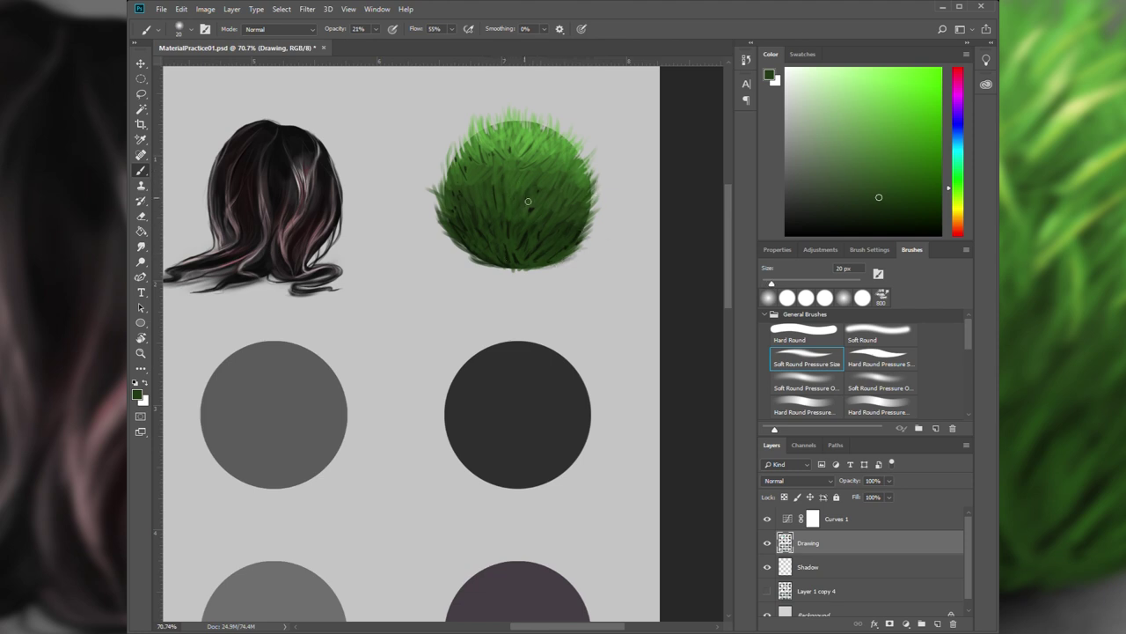
Step: Paint bright green blades over the grass sphere's upper part with a pressure-sensitive hard round brush at 100% opacity
{"action": "key", "text": "period"}
{"action": "left_click", "coordinate": [467, 161], "text": "alt"}
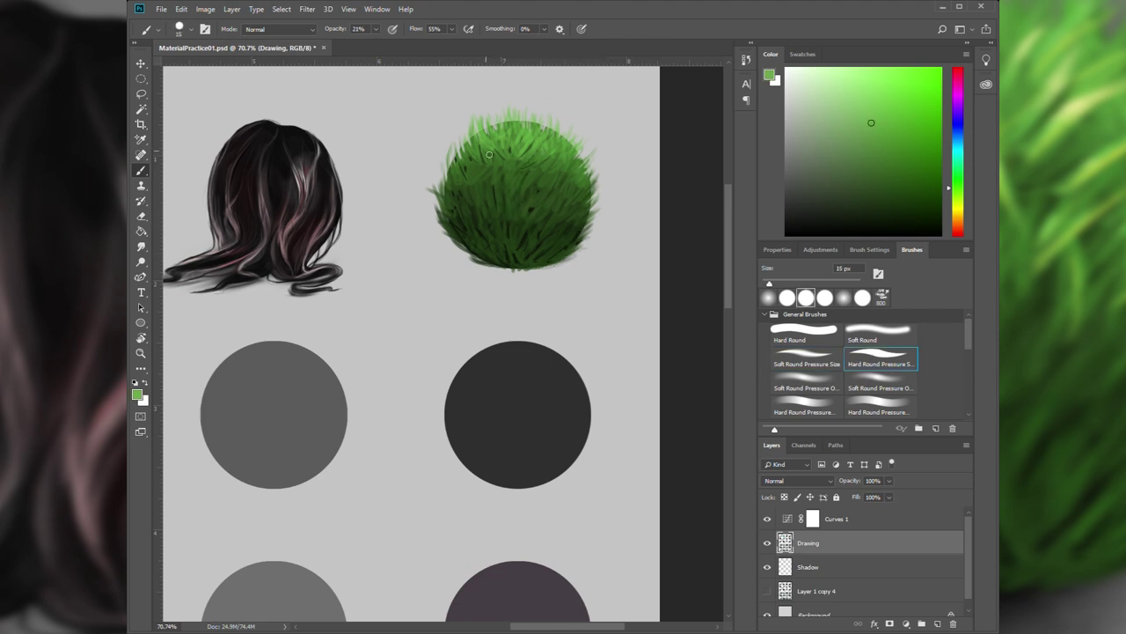
{"action": "key", "text": "bracketleft"}
{"action": "key", "text": "period"}
{"action": "key", "text": "period"}
{"action": "key", "text": "period"}
{"action": "key", "text": "period"}
{"action": "key", "text": "0"}
{"action": "left_click", "coordinate": [586, 141], "text": "alt"}
{"action": "mouse_move", "coordinate": [516, 184]}
{"action": "left_mouse_down"}
{"action": "mouse_move", "coordinate": [512, 145]}
{"action": "mouse_move", "coordinate": [493, 146]}
{"action": "mouse_move", "coordinate": [563, 160]}
{"action": "mouse_move", "coordinate": [542, 164]}
{"action": "left_mouse_up"}
{"action": "key", "text": "bracketright"}
{"action": "key", "text": "bracketright"}
{"action": "scroll", "coordinate": [567, 135], "scroll_direction": "up", "scroll_amount": 2}
{"action": "mouse_move", "coordinate": [417, 190]}
{"action": "left_mouse_down"}
{"action": "mouse_move", "coordinate": [412, 162]}
{"action": "mouse_move", "coordinate": [424, 146]}
{"action": "left_mouse_up"}
{"action": "left_click_drag", "start_coordinate": [525, 131], "coordinate": [519, 120]}
Step: Add fine light green blades across the grass sphere's upper middle with a 5 px brush
{"action": "key", "text": "bracketleft"}
{"action": "key", "text": "bracketleft"}
{"action": "key", "text": "bracketleft"}
{"action": "key", "text": "bracketleft"}
{"action": "left_click_drag", "start_coordinate": [547, 216], "coordinate": [558, 185]}
{"action": "mouse_move", "coordinate": [480, 221]}
{"action": "left_mouse_down"}
{"action": "mouse_move", "coordinate": [515, 198]}
{"action": "mouse_move", "coordinate": [514, 213]}
{"action": "mouse_move", "coordinate": [471, 206]}
{"action": "mouse_move", "coordinate": [476, 221]}
{"action": "mouse_move", "coordinate": [493, 178]}
{"action": "mouse_move", "coordinate": [513, 154]}
{"action": "left_mouse_up"}
{"action": "left_click_drag", "start_coordinate": [530, 176], "coordinate": [522, 148]}
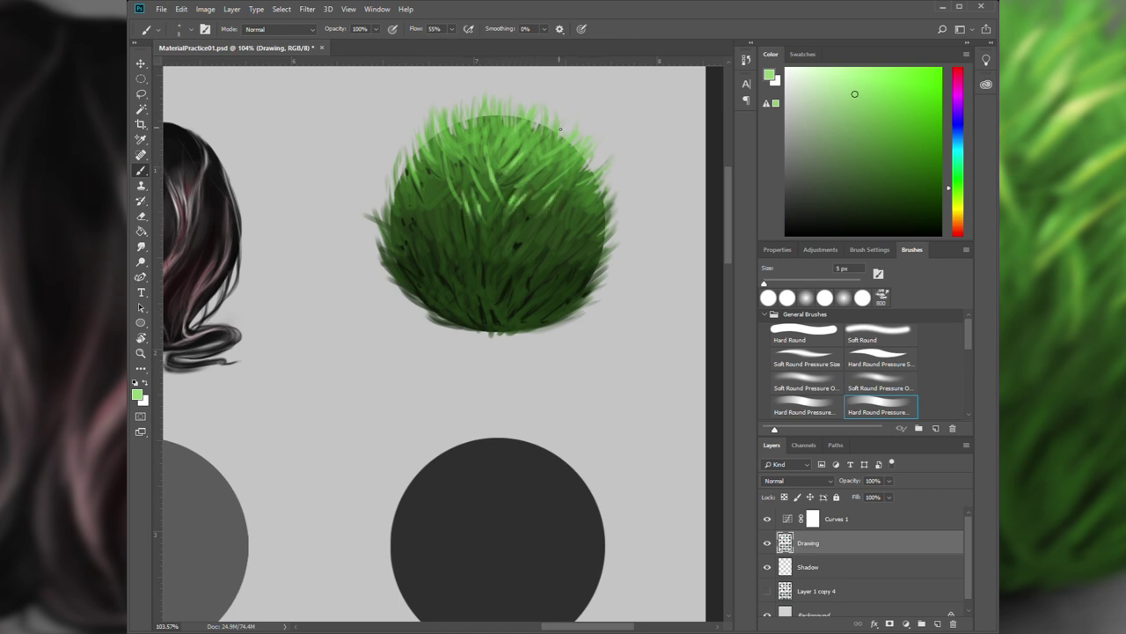
{"action": "left_click_drag", "start_coordinate": [540, 208], "coordinate": [548, 192]}
Step: Paint medium green blades, in a color sampled from the grass, across the sphere's middle to blend the highlights downward
{"action": "key", "text": "bracketright"}
{"action": "key", "text": "bracketright"}
{"action": "key", "text": "bracketright"}
{"action": "left_click", "coordinate": [435, 211], "text": "alt"}
{"action": "mouse_move", "coordinate": [433, 216]}
{"action": "left_mouse_down"}
{"action": "mouse_move", "coordinate": [423, 186]}
{"action": "mouse_move", "coordinate": [452, 195]}
{"action": "left_mouse_up"}
{"action": "mouse_move", "coordinate": [484, 259]}
{"action": "left_mouse_down"}
{"action": "mouse_move", "coordinate": [505, 170]}
{"action": "mouse_move", "coordinate": [491, 179]}
{"action": "mouse_move", "coordinate": [480, 241]}
{"action": "mouse_move", "coordinate": [518, 212]}
{"action": "mouse_move", "coordinate": [494, 216]}
{"action": "mouse_move", "coordinate": [494, 249]}
{"action": "mouse_move", "coordinate": [488, 184]}
{"action": "left_mouse_up"}
{"action": "left_click_drag", "start_coordinate": [560, 216], "coordinate": [556, 180]}
{"action": "left_click_drag", "start_coordinate": [540, 237], "coordinate": [538, 187]}
{"action": "mouse_move", "coordinate": [527, 236]}
{"action": "left_mouse_down"}
{"action": "mouse_move", "coordinate": [546, 204]}
{"action": "mouse_move", "coordinate": [518, 202]}
{"action": "mouse_move", "coordinate": [516, 192]}
{"action": "left_mouse_up"}
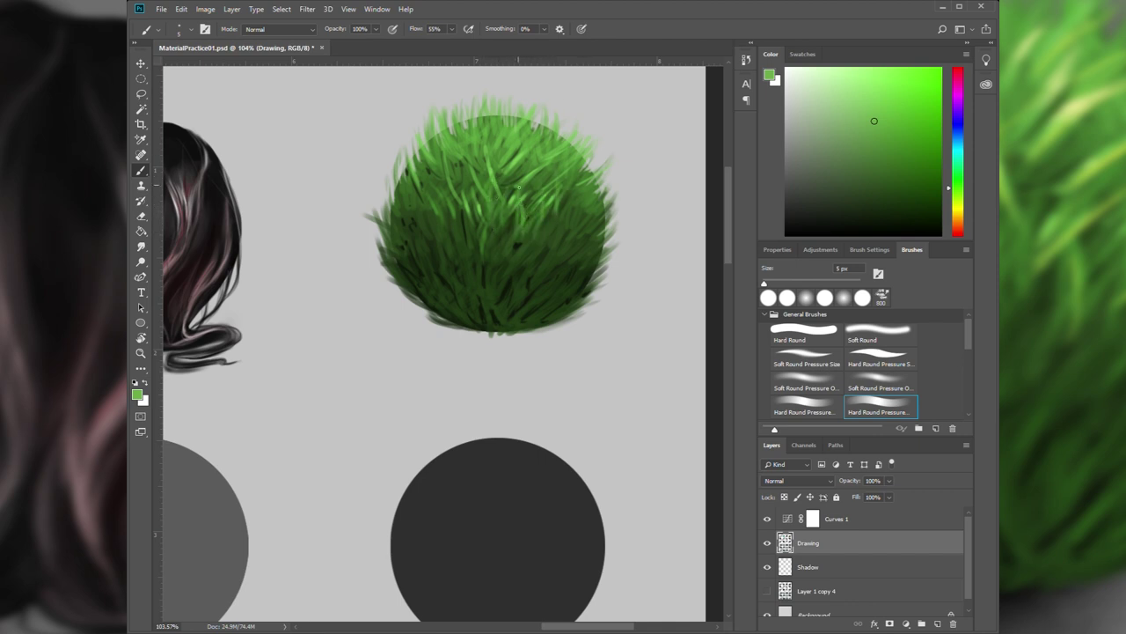
{"action": "left_click_drag", "start_coordinate": [549, 230], "coordinate": [540, 211]}
{"action": "left_click_drag", "start_coordinate": [452, 230], "coordinate": [449, 204]}
Step: Add blades in a darker sampled green along the grass sphere's lower right middle
{"action": "left_click", "coordinate": [546, 239], "text": "alt"}
{"action": "key", "text": "bracketright"}
{"action": "key", "text": "bracketright"}
{"action": "left_click_drag", "start_coordinate": [553, 257], "coordinate": [581, 218]}
{"action": "key", "text": "bracketleft"}
{"action": "key", "text": "bracketleft"}
{"action": "key", "text": "bracketleft"}
{"action": "key", "text": "bracketleft"}
Step: Highlight the upper left and central grass with fine pale green blades using a 4 px brush
{"action": "left_click", "coordinate": [407, 195], "text": "alt"}
{"action": "left_click", "coordinate": [460, 157], "text": "alt"}
{"action": "left_click", "coordinate": [453, 151], "text": "alt"}
{"action": "key", "text": "bracketright"}
{"action": "key", "text": "bracketright"}
{"action": "key", "text": "bracketright"}
{"action": "left_click_drag", "start_coordinate": [447, 149], "coordinate": [458, 128]}
{"action": "left_click_drag", "start_coordinate": [473, 199], "coordinate": [488, 158]}
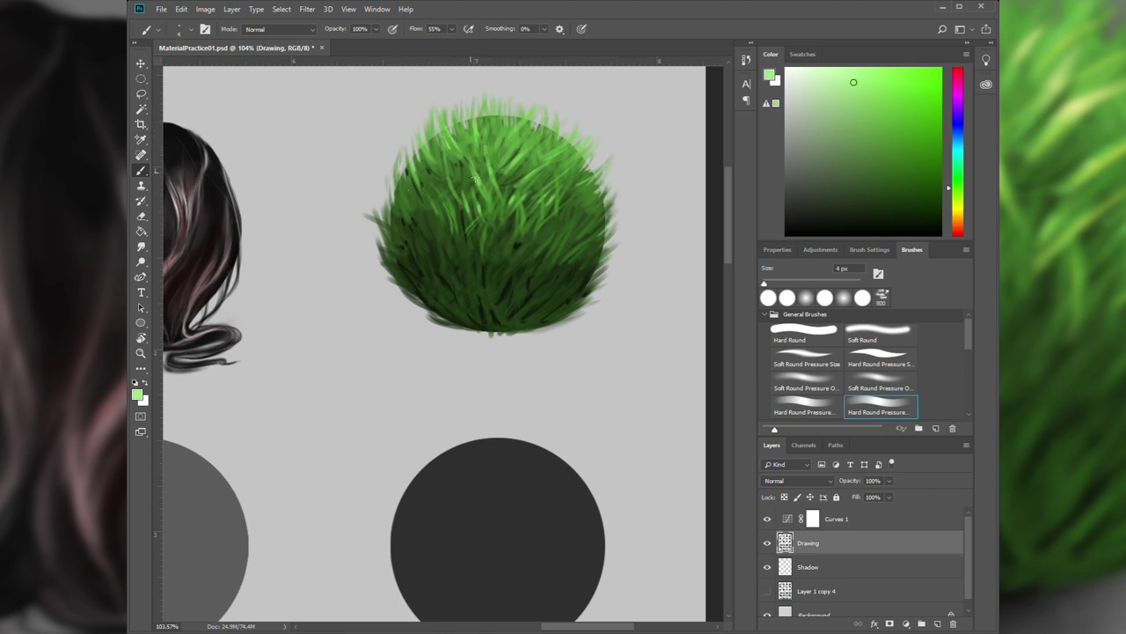
Step: Add thin yellow-green highlight blades to the upper grass with a 3 px brush at 47% opacity
{"action": "left_click", "coordinate": [568, 162], "text": "alt"}
{"action": "key", "text": "bracketright"}
{"action": "key", "text": "bracketright"}
{"action": "key", "text": "bracketright"}
{"action": "key", "text": "bracketright"}
{"action": "key", "text": "4"}
{"action": "key", "text": "7"}
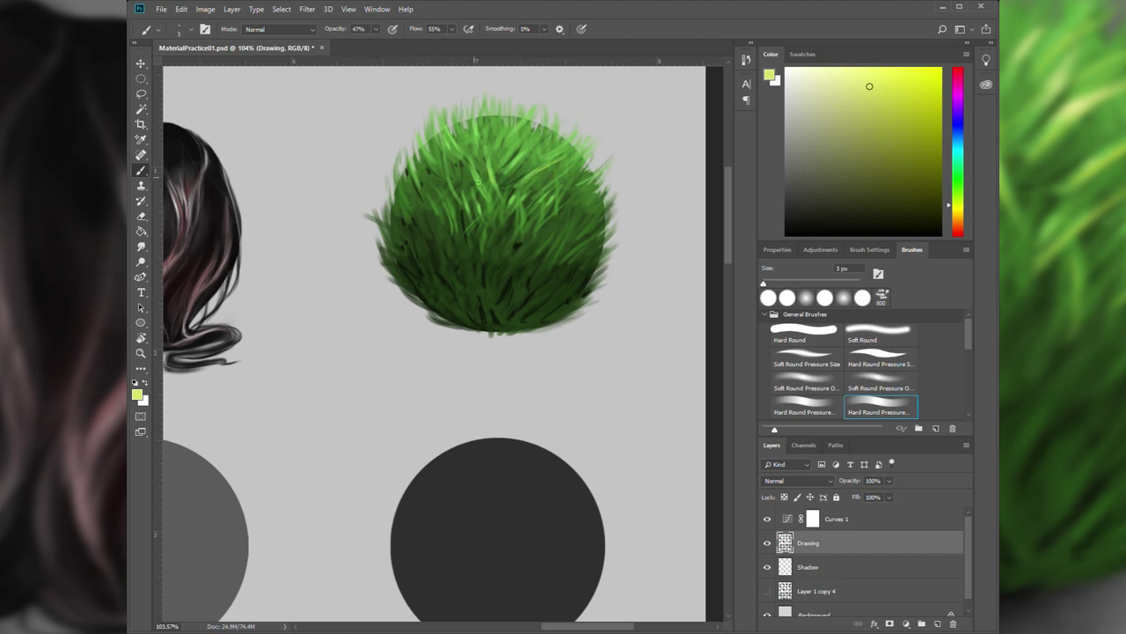
Step: Add yellow-green highlight blades to the left, upper and right grass with the 5 px Hard Round Pressure Size brush
{"action": "key", "text": "comma"}
{"action": "key", "text": "comma"}
{"action": "key", "text": "comma"}
{"action": "key", "text": "comma"}
{"action": "key", "text": "comma"}
{"action": "key", "text": "period"}
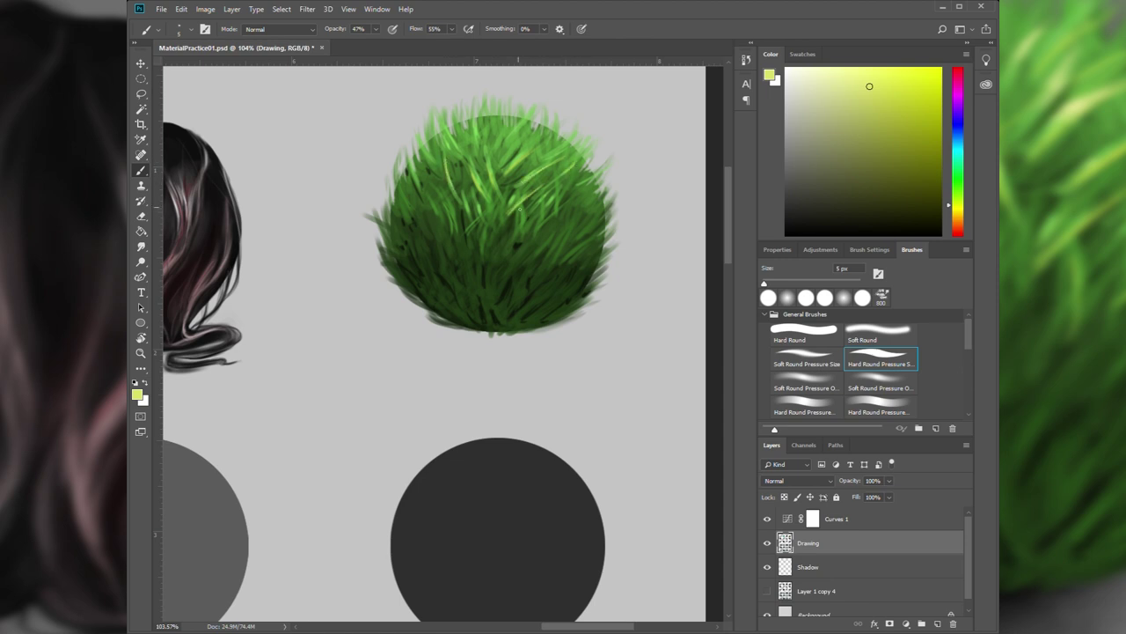
{"action": "left_click_drag", "start_coordinate": [444, 188], "coordinate": [454, 229]}
{"action": "mouse_move", "coordinate": [509, 145]}
{"action": "left_mouse_down"}
{"action": "mouse_move", "coordinate": [524, 128]}
{"action": "mouse_move", "coordinate": [537, 138]}
{"action": "left_mouse_up"}
{"action": "left_click_drag", "start_coordinate": [543, 225], "coordinate": [567, 206]}
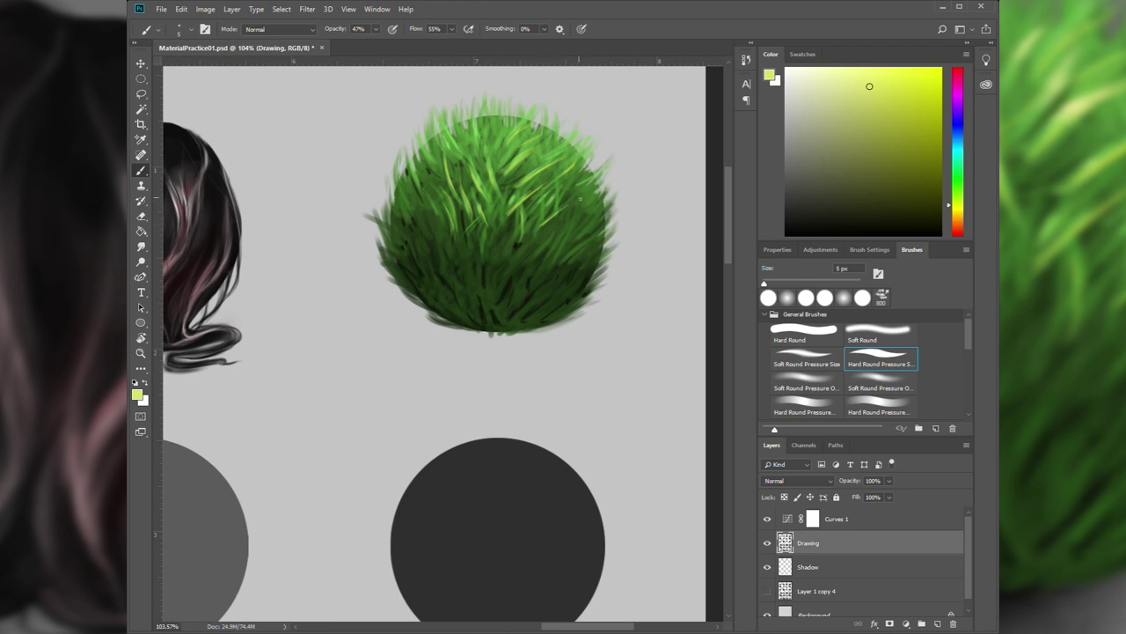
Step: Paint medium green blades, in a color sampled from the grass, across the sphere's lower half with a 4 px brush
{"action": "left_click", "coordinate": [534, 273], "text": "alt"}
{"action": "key", "text": "]"}
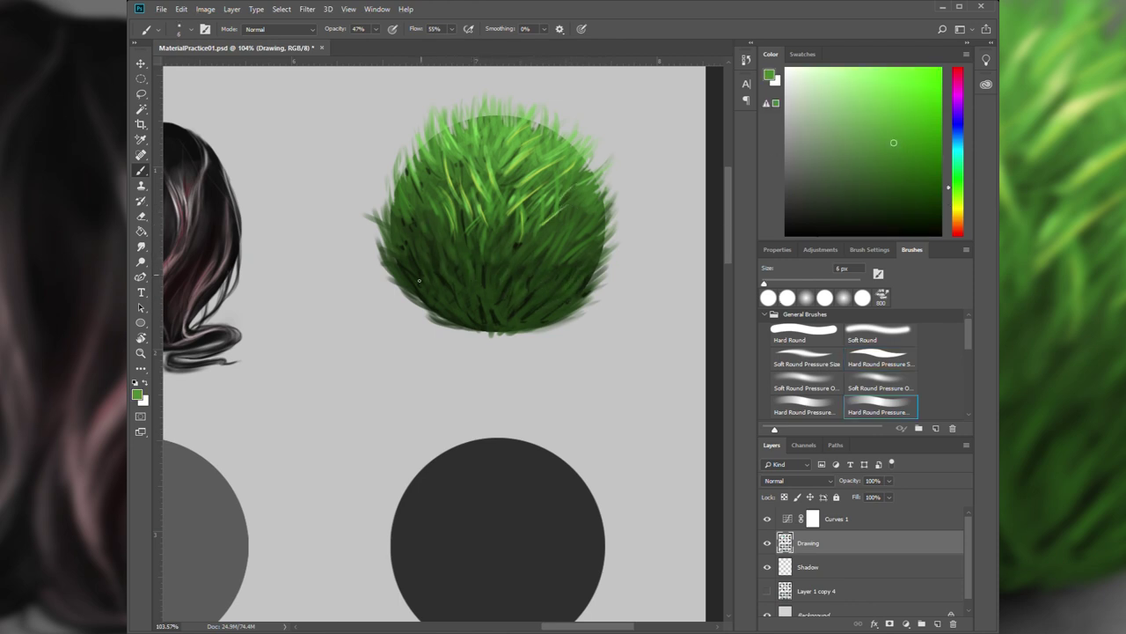
{"action": "key", "text": "bracketleft"}
{"action": "left_click_drag", "start_coordinate": [464, 305], "coordinate": [466, 280]}
{"action": "left_click_drag", "start_coordinate": [441, 266], "coordinate": [438, 244]}
{"action": "mouse_move", "coordinate": [533, 315]}
{"action": "left_mouse_down"}
{"action": "mouse_move", "coordinate": [524, 300]}
{"action": "mouse_move", "coordinate": [550, 266]}
{"action": "mouse_move", "coordinate": [554, 304]}
{"action": "mouse_move", "coordinate": [585, 262]}
{"action": "left_mouse_up"}
{"action": "left_click_drag", "start_coordinate": [600, 259], "coordinate": [588, 242]}
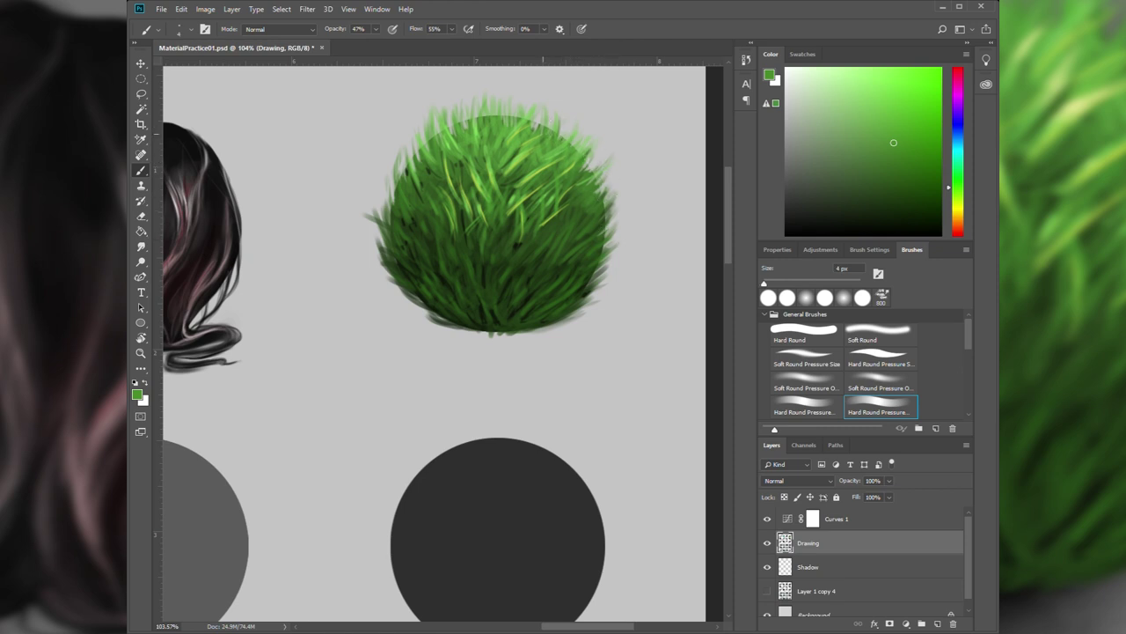
Step: Sample greens along the grass sphere's upper edge and upper left side, ending on a dark green
{"action": "left_click", "coordinate": [526, 122], "text": "alt"}
{"action": "left_click", "coordinate": [438, 152], "text": "alt"}
{"action": "left_click", "coordinate": [420, 154], "text": "alt"}
{"action": "left_click", "coordinate": [401, 172], "text": "alt"}
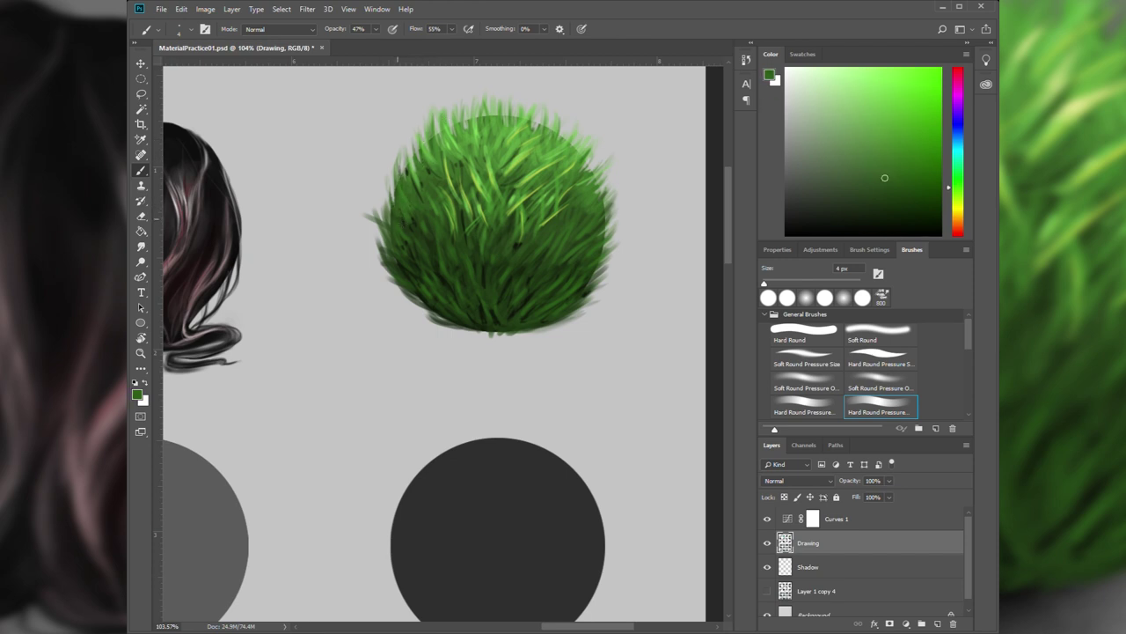
Step: Erase the fuzzy outer edges of the grass into sharper blade tips with a 4 px eraser at 60% opacity
{"action": "key", "text": "e"}
{"action": "scroll", "coordinate": [567, 335], "scroll_direction": "up", "scroll_amount": 2}
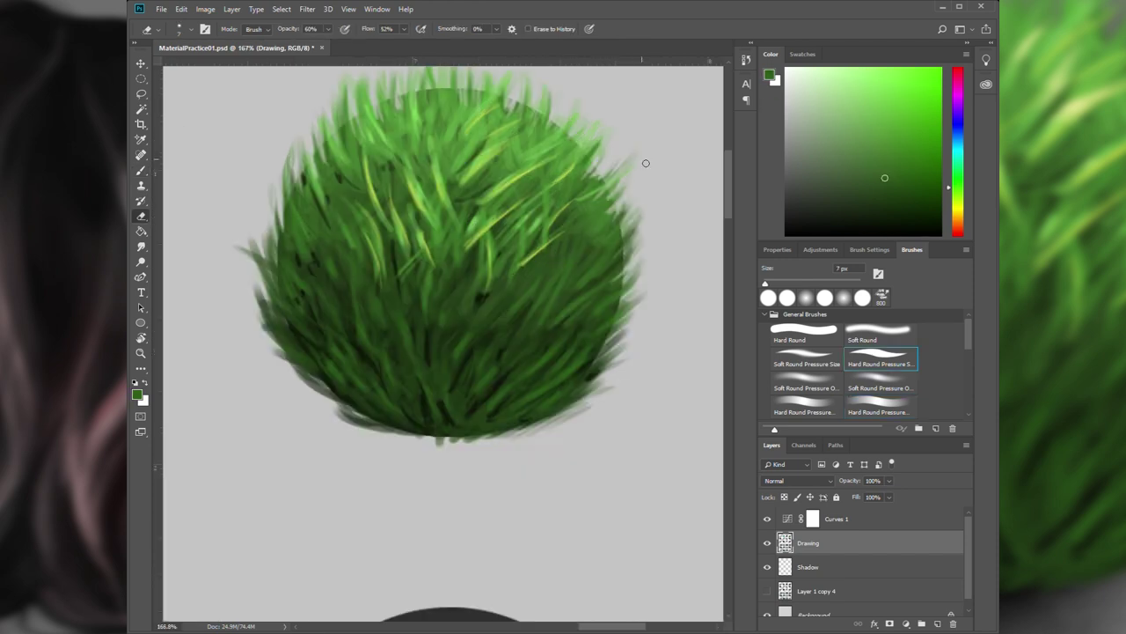
{"action": "left_click_drag", "start_coordinate": [625, 288], "coordinate": [629, 269]}
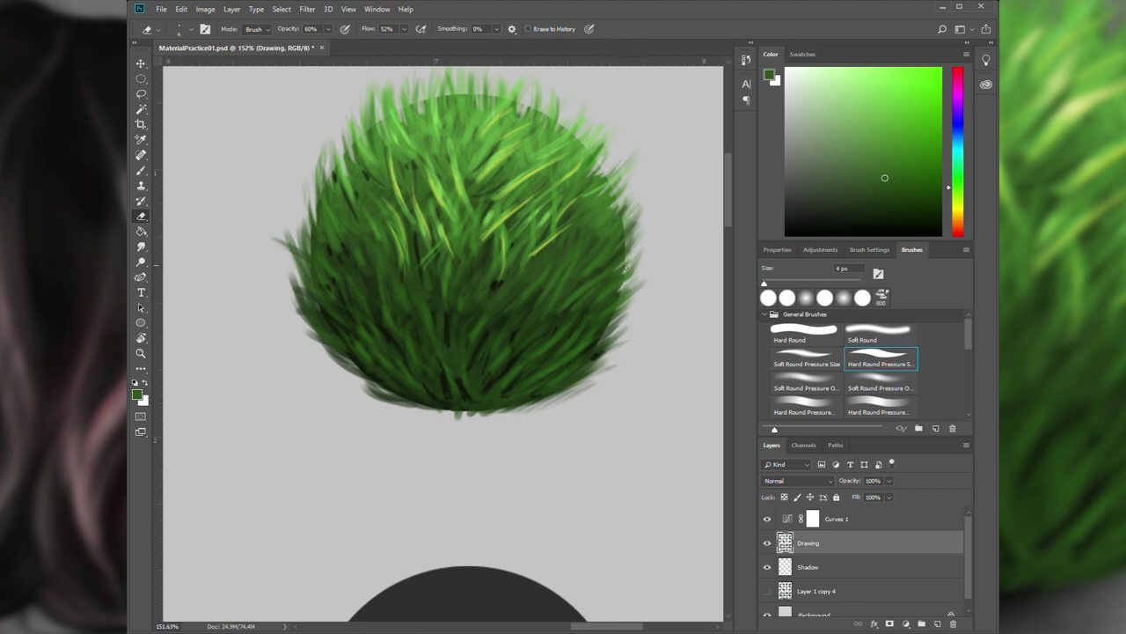
{"action": "mouse_move", "coordinate": [627, 227]}
{"action": "left_mouse_down"}
{"action": "mouse_move", "coordinate": [630, 200]}
{"action": "mouse_move", "coordinate": [634, 217]}
{"action": "mouse_move", "coordinate": [649, 206]}
{"action": "mouse_move", "coordinate": [616, 172]}
{"action": "left_mouse_up"}
{"action": "scroll", "coordinate": [576, 162], "scroll_direction": "down", "scroll_amount": 2}
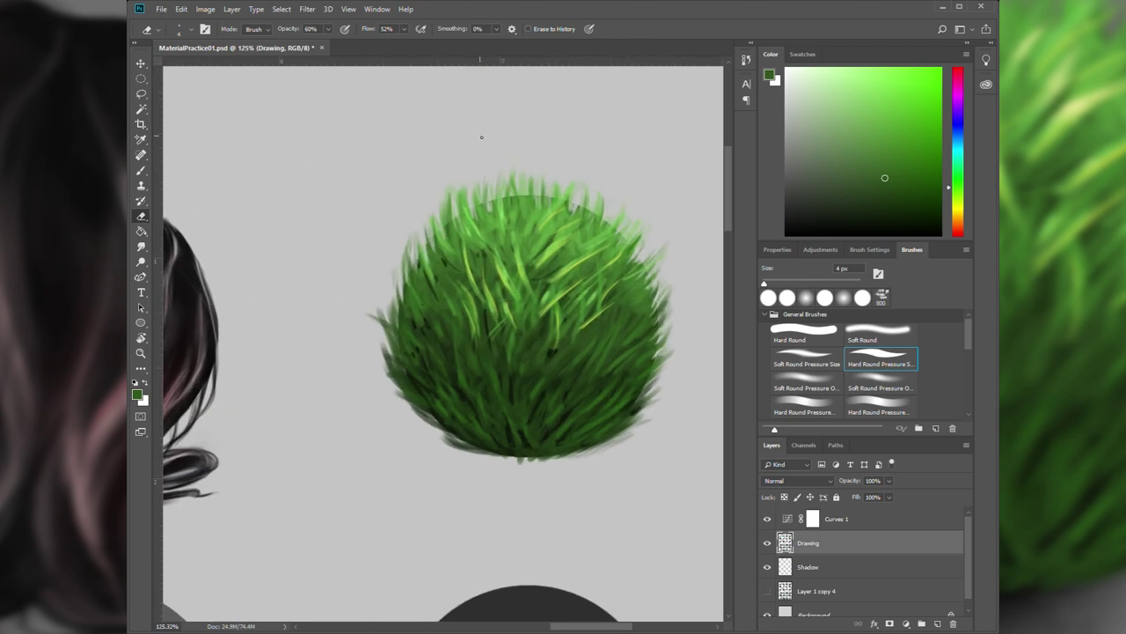
{"action": "scroll", "coordinate": [471, 148], "scroll_direction": "up", "scroll_amount": 2}
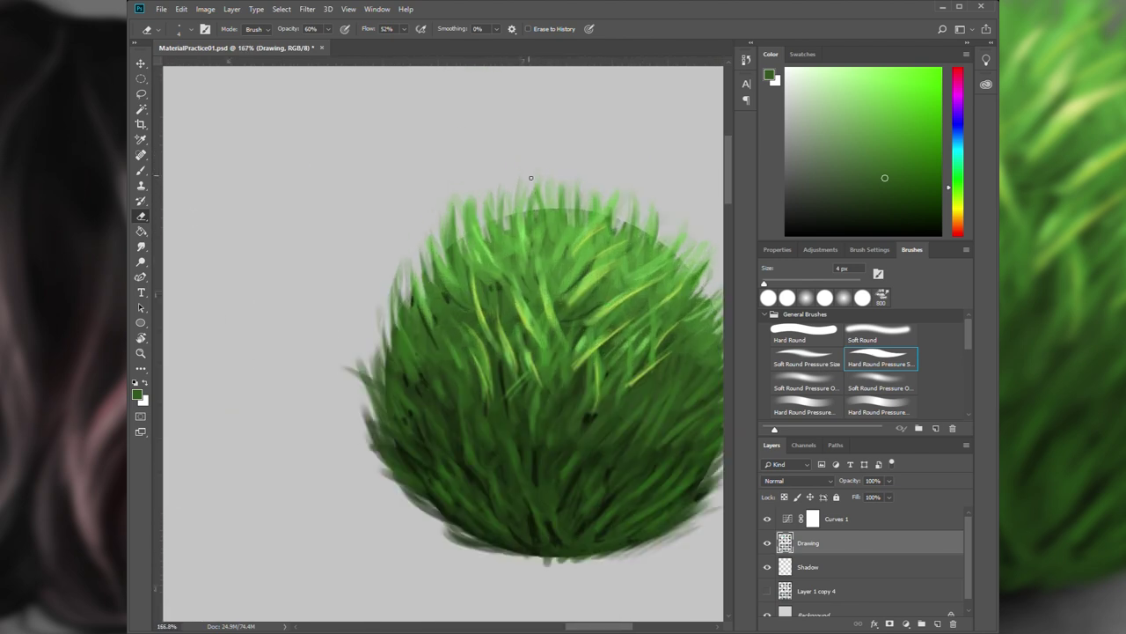
{"action": "mouse_move", "coordinate": [449, 215]}
{"action": "left_mouse_down"}
{"action": "mouse_move", "coordinate": [443, 244]}
{"action": "mouse_move", "coordinate": [454, 225]}
{"action": "left_mouse_up"}
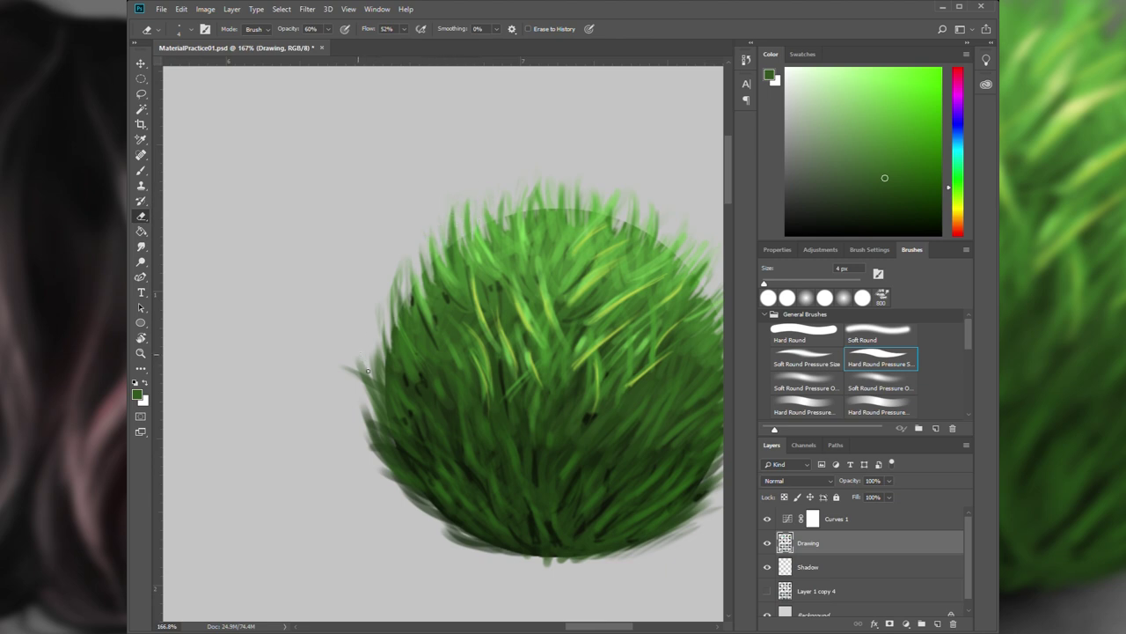
{"action": "scroll", "coordinate": [537, 413], "scroll_direction": "down", "scroll_amount": 2}
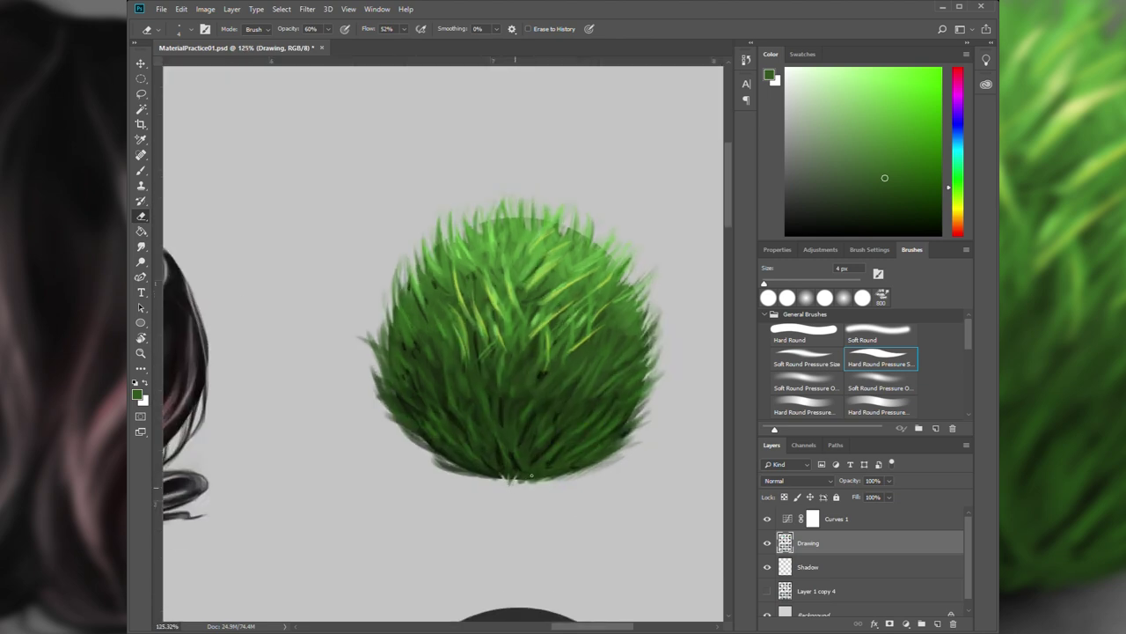
Step: Smudge the grass sphere's left and lower edges into blades using Kyle's Paintbox wet media brush at 6 px and 90% strength
{"action": "key", "text": "bracketright"}
{"action": "key", "text": "bracketright"}
{"action": "key", "text": "bracketright"}
{"action": "scroll", "coordinate": [622, 343], "scroll_direction": "down", "scroll_amount": 1}
{"action": "scroll", "coordinate": [955, 396], "scroll_direction": "down", "scroll_amount": 3}
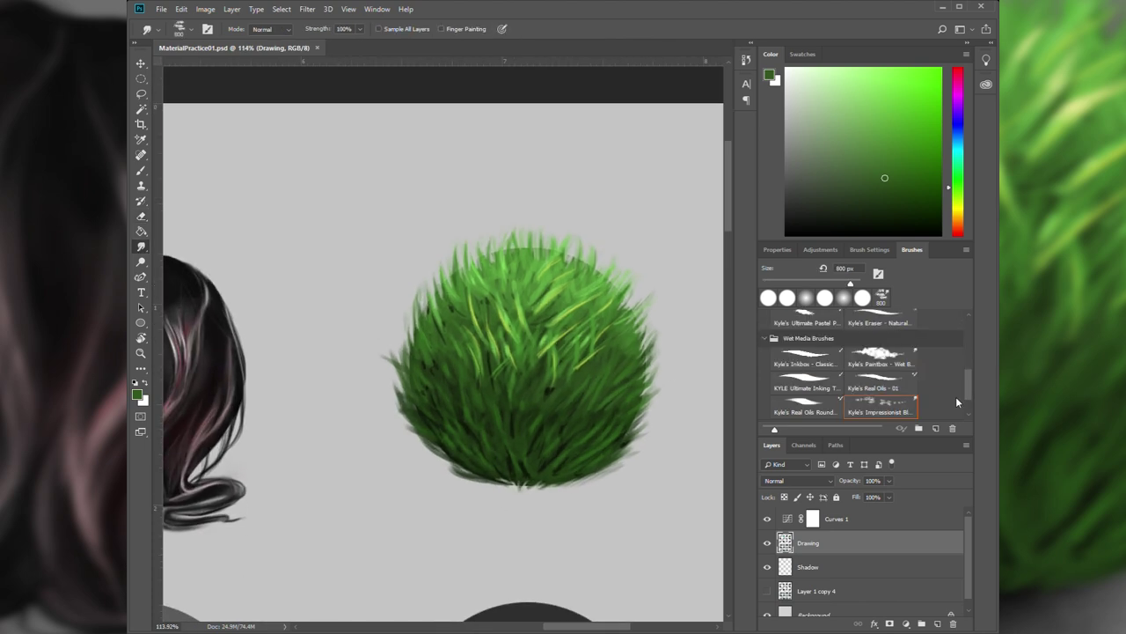
{"action": "left_click", "coordinate": [880, 378]}
{"action": "scroll", "coordinate": [434, 261], "scroll_direction": "up", "scroll_amount": 5}
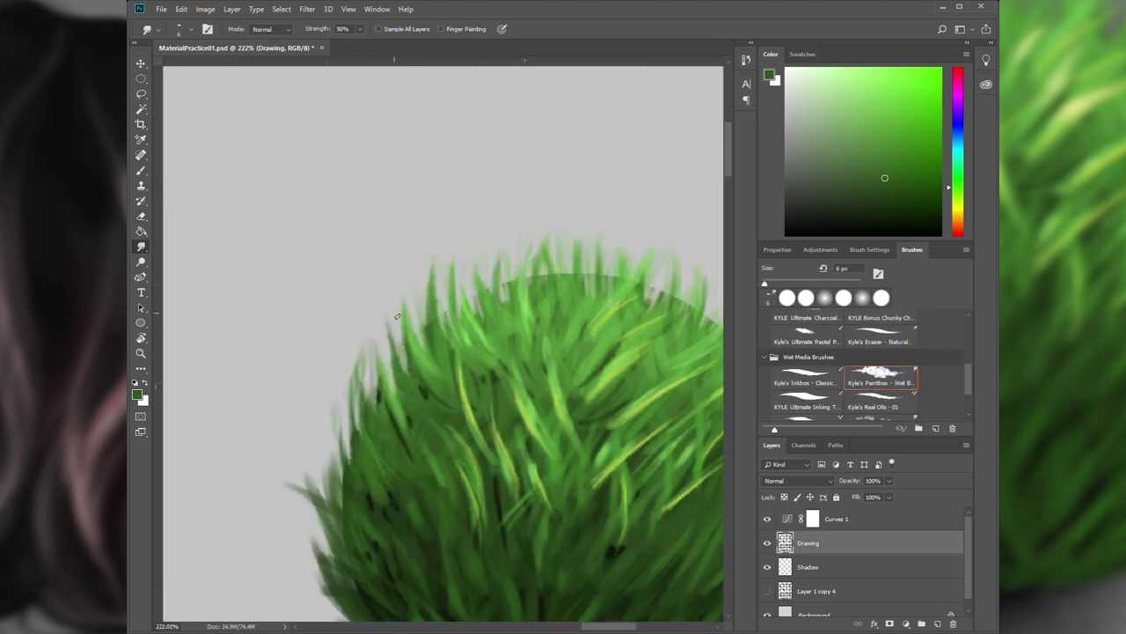
{"action": "scroll", "coordinate": [332, 462], "scroll_direction": "down", "scroll_amount": 3}
{"action": "left_click_drag", "start_coordinate": [329, 447], "coordinate": [339, 468]}
{"action": "left_click_drag", "start_coordinate": [411, 517], "coordinate": [395, 531]}
{"action": "mouse_move", "coordinate": [516, 565]}
{"action": "left_mouse_down"}
{"action": "mouse_move", "coordinate": [498, 578]}
{"action": "mouse_move", "coordinate": [549, 583]}
{"action": "left_mouse_up"}
{"action": "scroll", "coordinate": [595, 556], "scroll_direction": "down", "scroll_amount": 5}
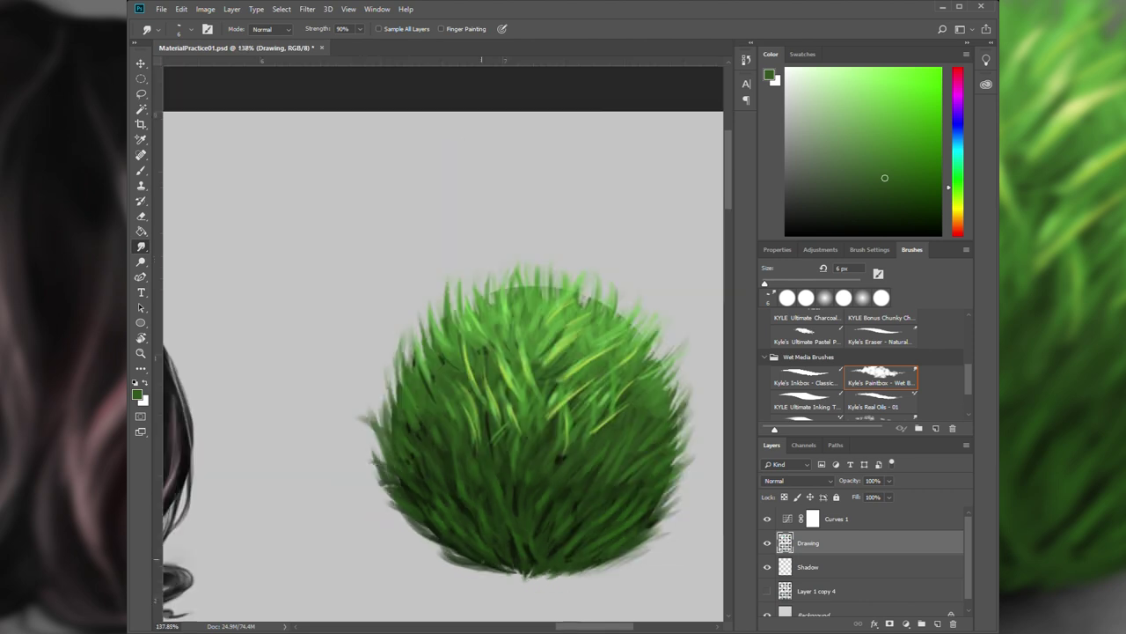
Step: Smudge the grass sphere's right edge into fine outward-pointing tips with a 4 px brush
{"action": "scroll", "coordinate": [517, 516], "scroll_direction": "up", "scroll_amount": 6}
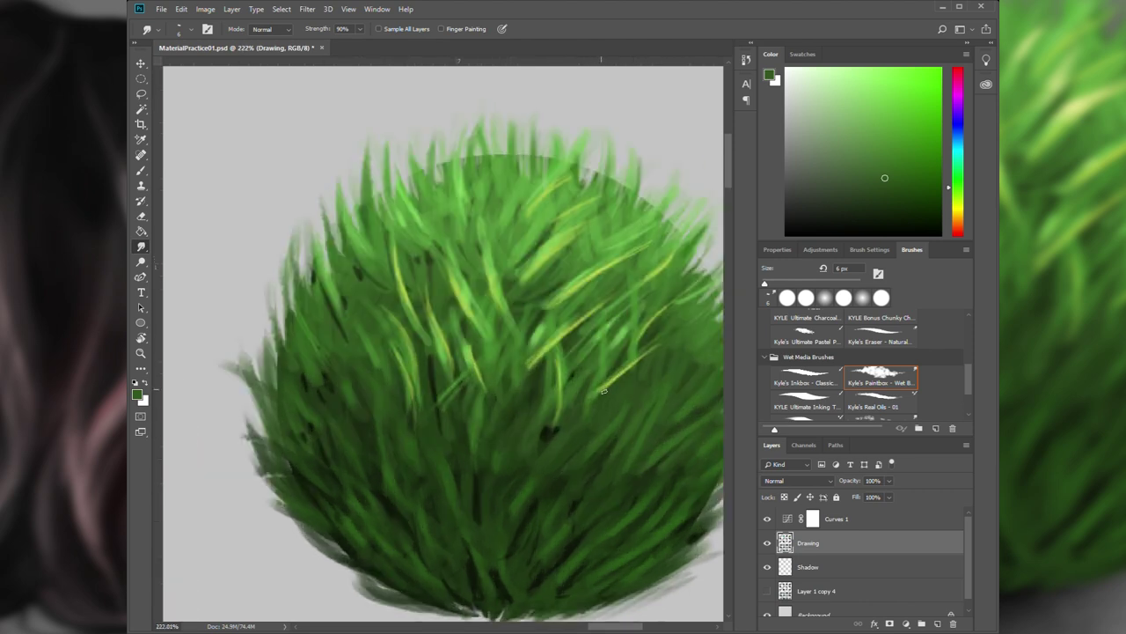
{"action": "scroll", "coordinate": [380, 318], "scroll_direction": "up", "scroll_amount": 1}
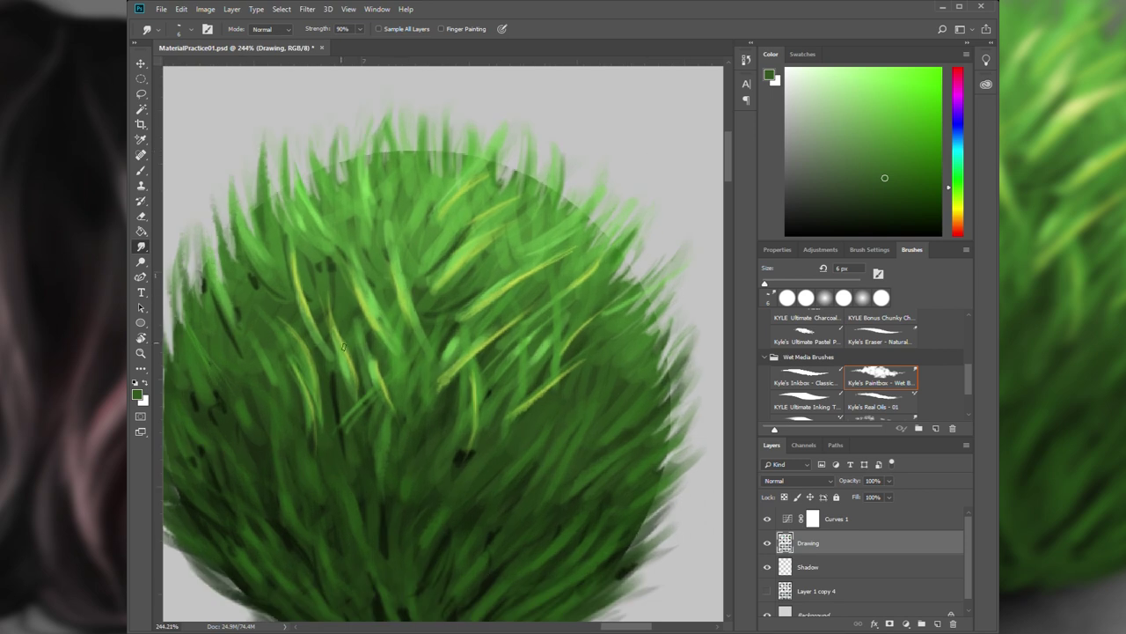
{"action": "key", "text": "bracketleft"}
{"action": "key", "text": "bracketleft"}
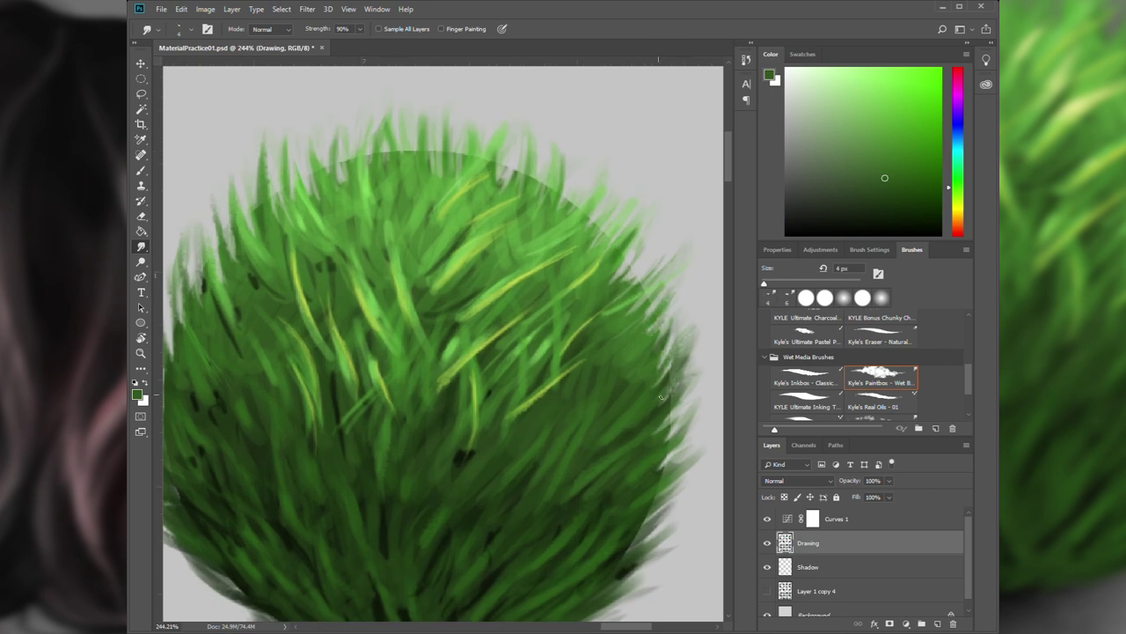
{"action": "left_click_drag", "start_coordinate": [662, 398], "coordinate": [587, 321]}
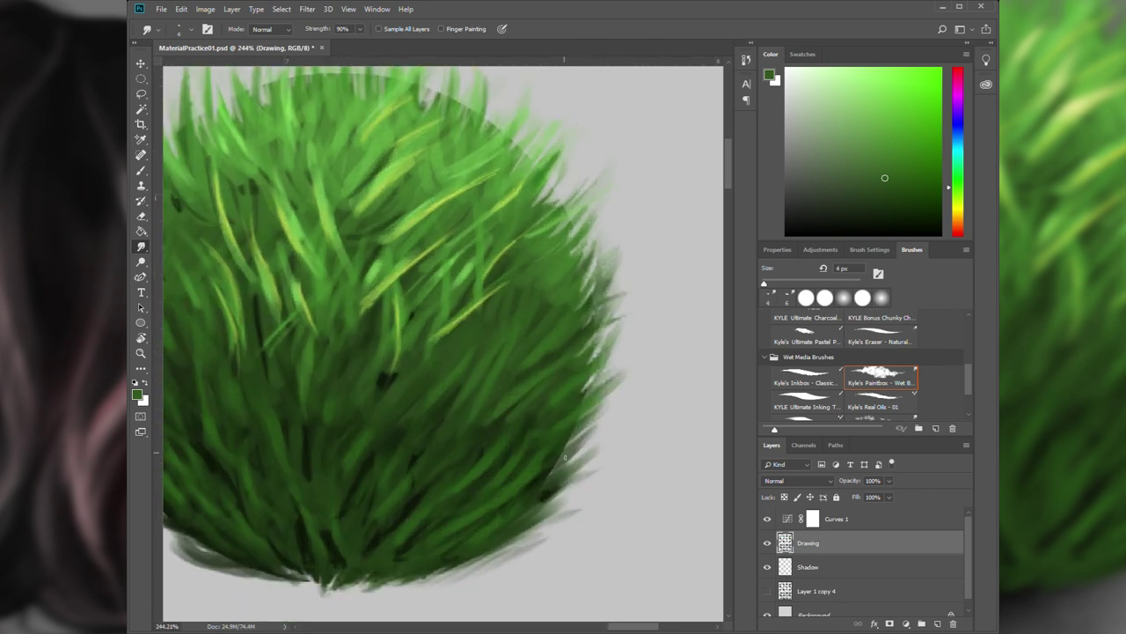
{"action": "scroll", "coordinate": [564, 458], "scroll_direction": "down", "scroll_amount": 2}
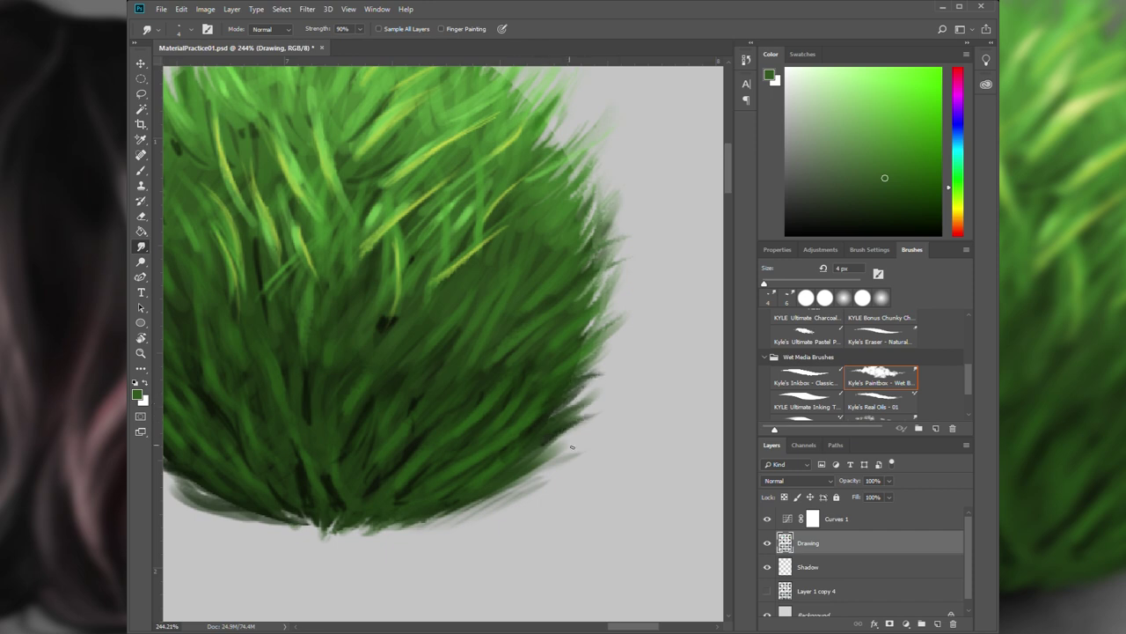
{"action": "scroll", "coordinate": [528, 479], "scroll_direction": "down", "scroll_amount": 3}
{"action": "scroll", "coordinate": [581, 256], "scroll_direction": "up", "scroll_amount": 2}
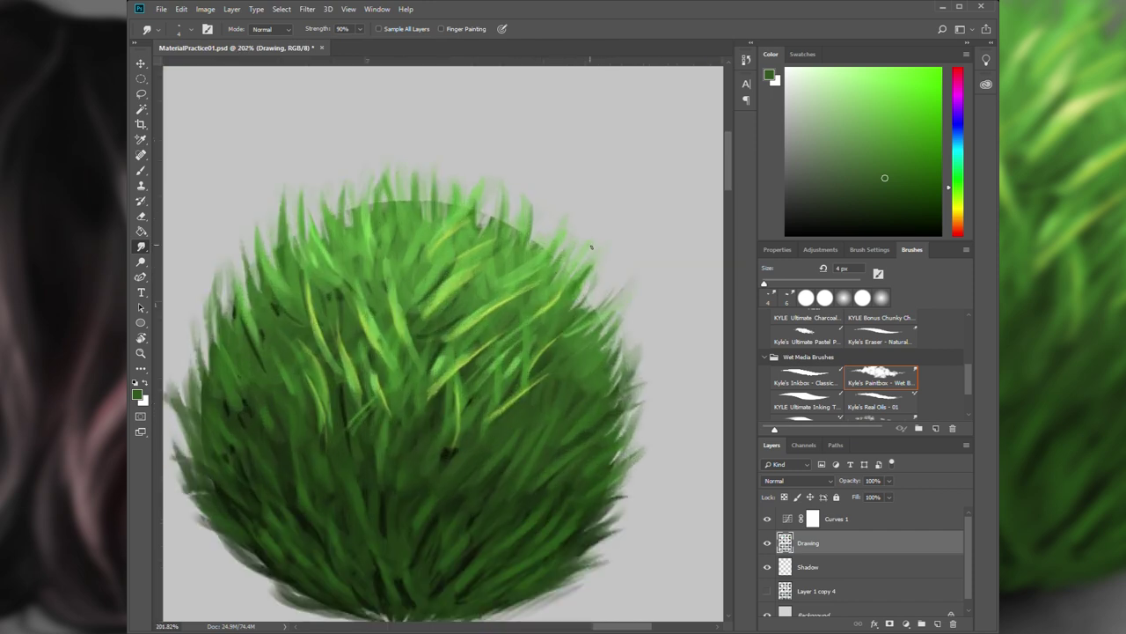
Step: Smudge blades over the sphere's exposed top and upper right rim to hide the circle's smooth edge
{"action": "key", "text": "e"}
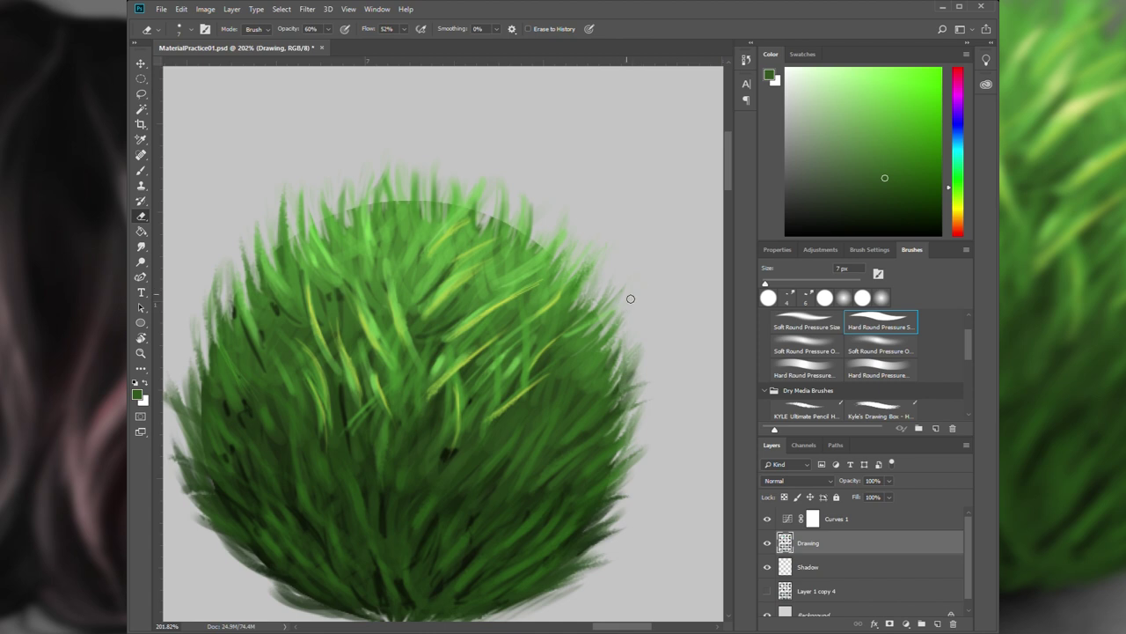
{"action": "key", "text": "r"}
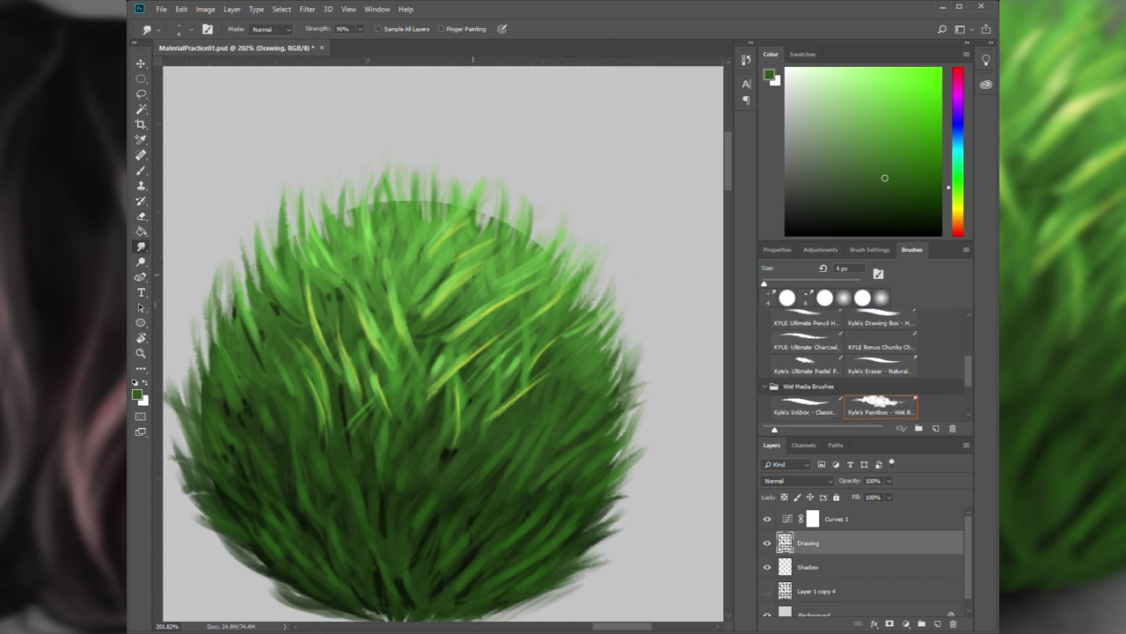
{"action": "left_click_drag", "start_coordinate": [467, 223], "coordinate": [470, 178]}
{"action": "left_click_drag", "start_coordinate": [499, 219], "coordinate": [496, 234]}
{"action": "scroll", "coordinate": [518, 237], "scroll_direction": "up", "scroll_amount": 2}
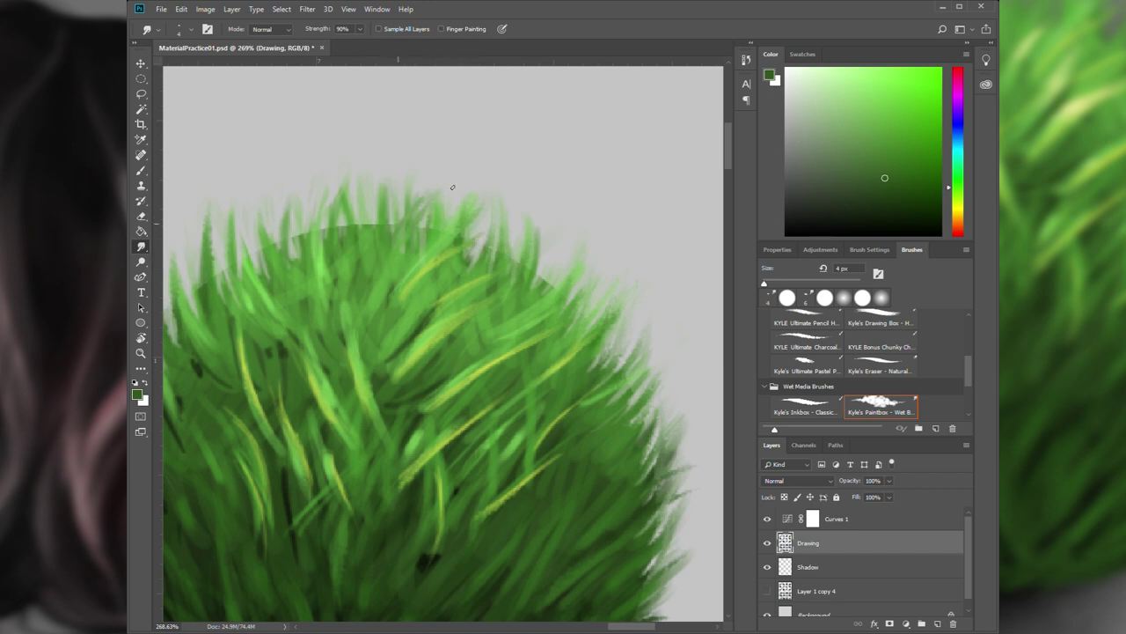
{"action": "scroll", "coordinate": [419, 215], "scroll_direction": "down", "scroll_amount": 1}
{"action": "left_click_drag", "start_coordinate": [444, 233], "coordinate": [425, 194]}
{"action": "mouse_move", "coordinate": [391, 252]}
{"action": "left_mouse_down"}
{"action": "mouse_move", "coordinate": [364, 209]}
{"action": "mouse_move", "coordinate": [373, 234]}
{"action": "left_mouse_up"}
{"action": "left_click_drag", "start_coordinate": [355, 246], "coordinate": [343, 222]}
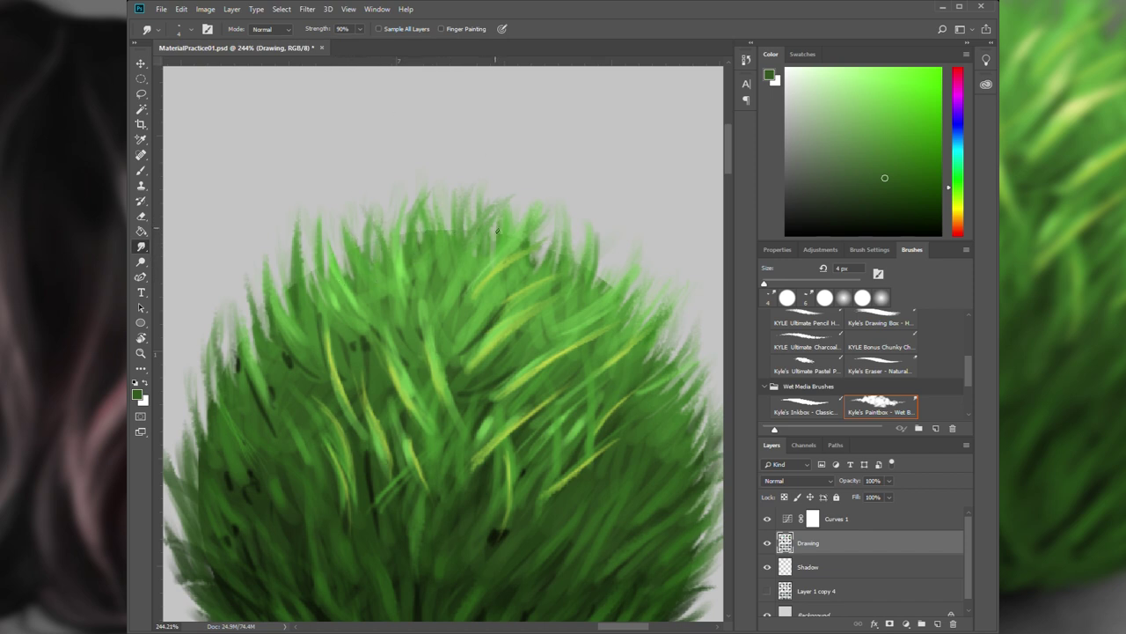
Step: Pull more blade tips out of the upper right, top and upper left grass edges with the 4 px Smudge brush
{"action": "mouse_move", "coordinate": [603, 282]}
{"action": "left_mouse_down"}
{"action": "mouse_move", "coordinate": [607, 263]}
{"action": "mouse_move", "coordinate": [572, 263]}
{"action": "left_mouse_up"}
{"action": "left_click_drag", "start_coordinate": [440, 244], "coordinate": [441, 215]}
{"action": "left_click_drag", "start_coordinate": [306, 291], "coordinate": [291, 244]}
{"action": "left_click_drag", "start_coordinate": [262, 339], "coordinate": [264, 289]}
{"action": "left_click_drag", "start_coordinate": [298, 355], "coordinate": [277, 284]}
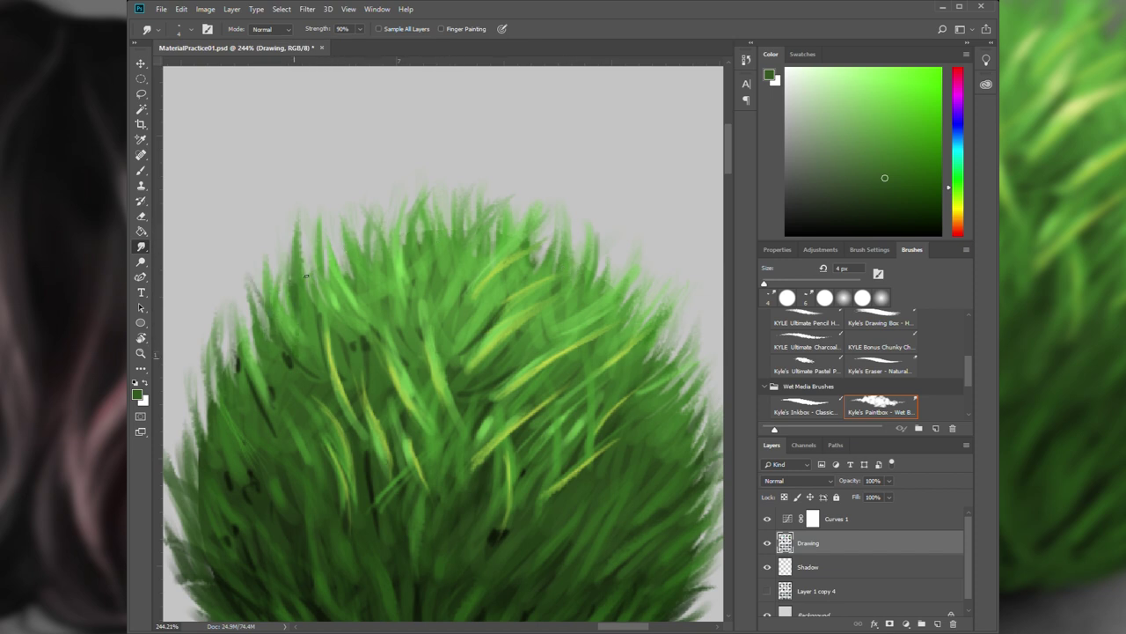
{"action": "left_click_drag", "start_coordinate": [233, 405], "coordinate": [226, 356]}
{"action": "left_click_drag", "start_coordinate": [213, 437], "coordinate": [199, 378]}
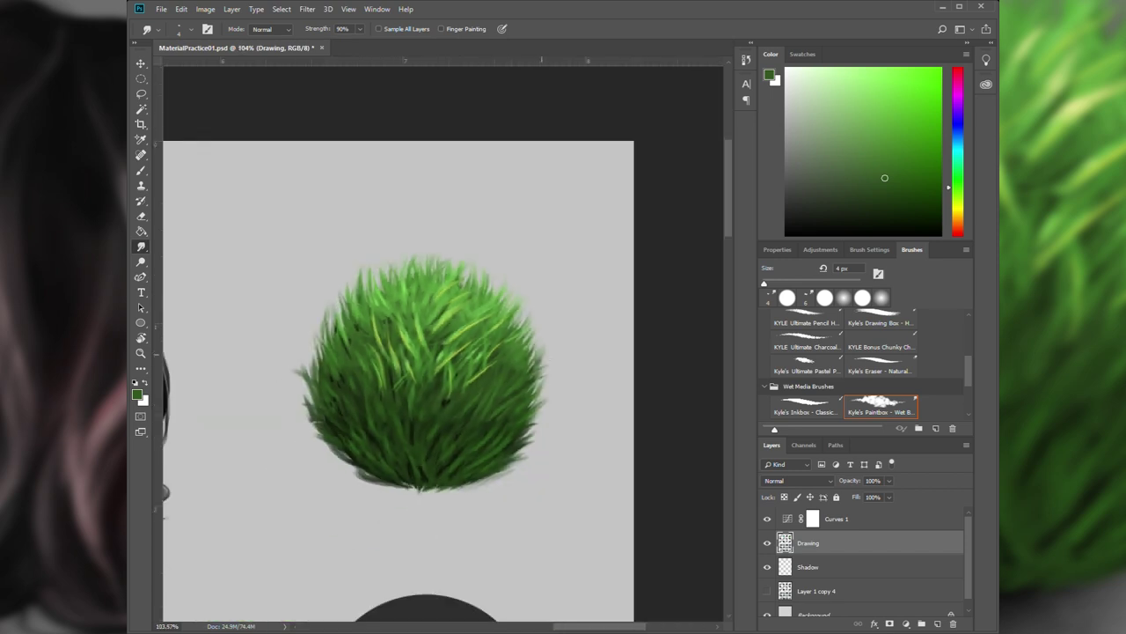
Step: Smudge out the dark spots within the grass and extend longer tips along its right and top edges
{"action": "scroll", "coordinate": [220, 396], "scroll_direction": "down", "scroll_amount": 3}
{"action": "scroll", "coordinate": [220, 396], "scroll_direction": "up", "scroll_amount": 2}
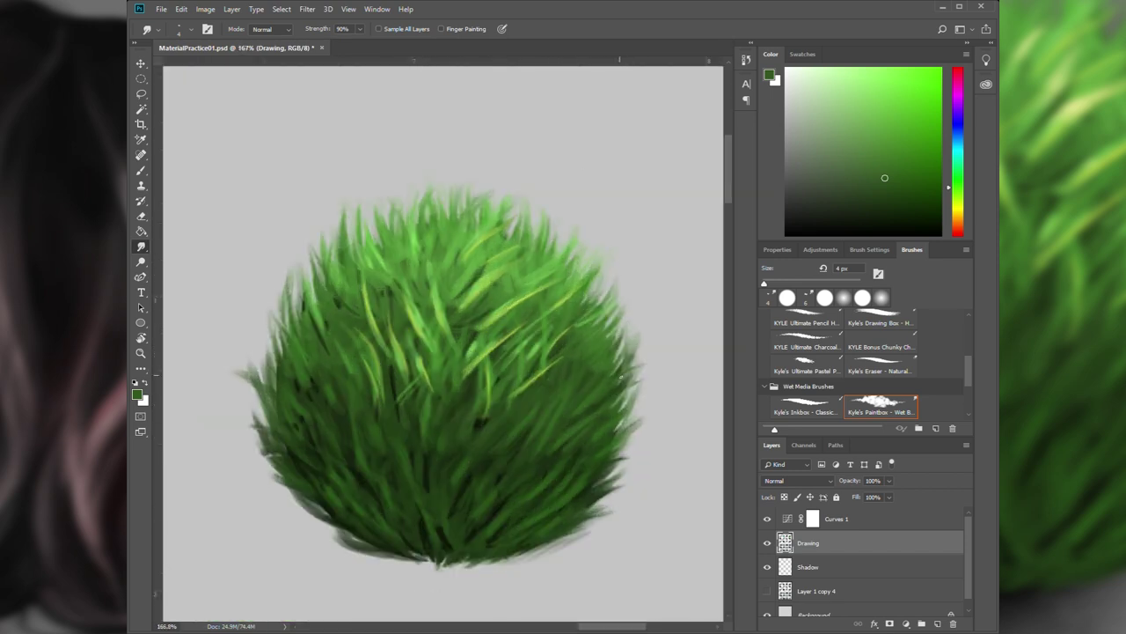
{"action": "left_click_drag", "start_coordinate": [394, 388], "coordinate": [392, 372]}
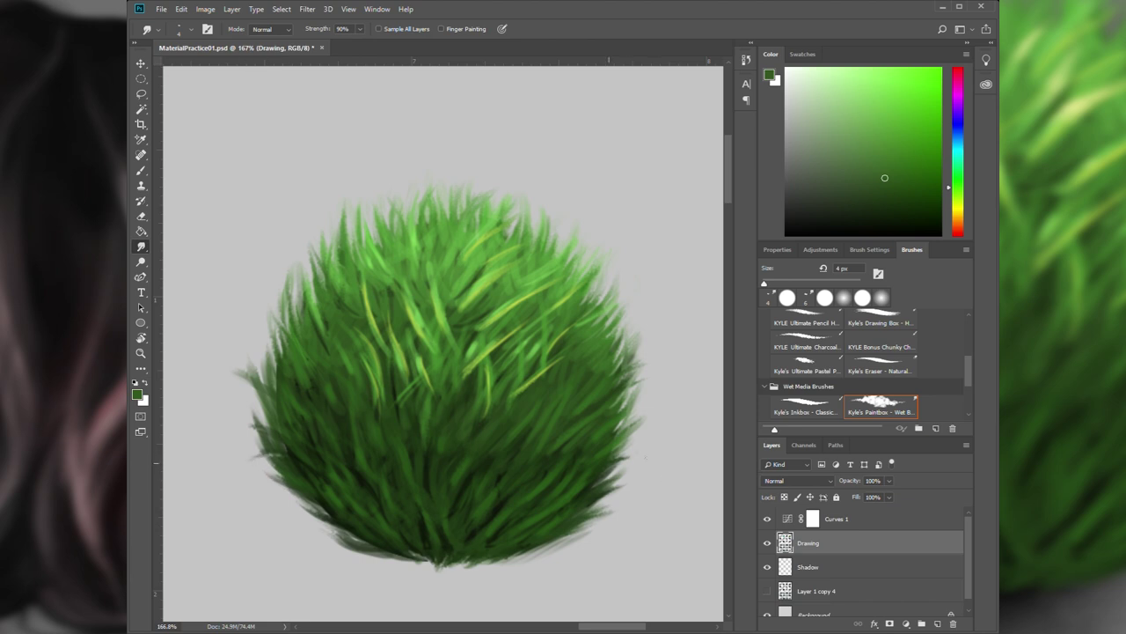
{"action": "left_click_drag", "start_coordinate": [645, 456], "coordinate": [669, 364]}
{"action": "mouse_move", "coordinate": [489, 204]}
{"action": "left_mouse_down"}
{"action": "mouse_move", "coordinate": [491, 180]}
{"action": "mouse_move", "coordinate": [435, 176]}
{"action": "left_mouse_up"}
Step: Paint bright yellow highlight blades across the upper grass with a 3 px brush at 100% opacity
{"action": "key", "text": "b"}
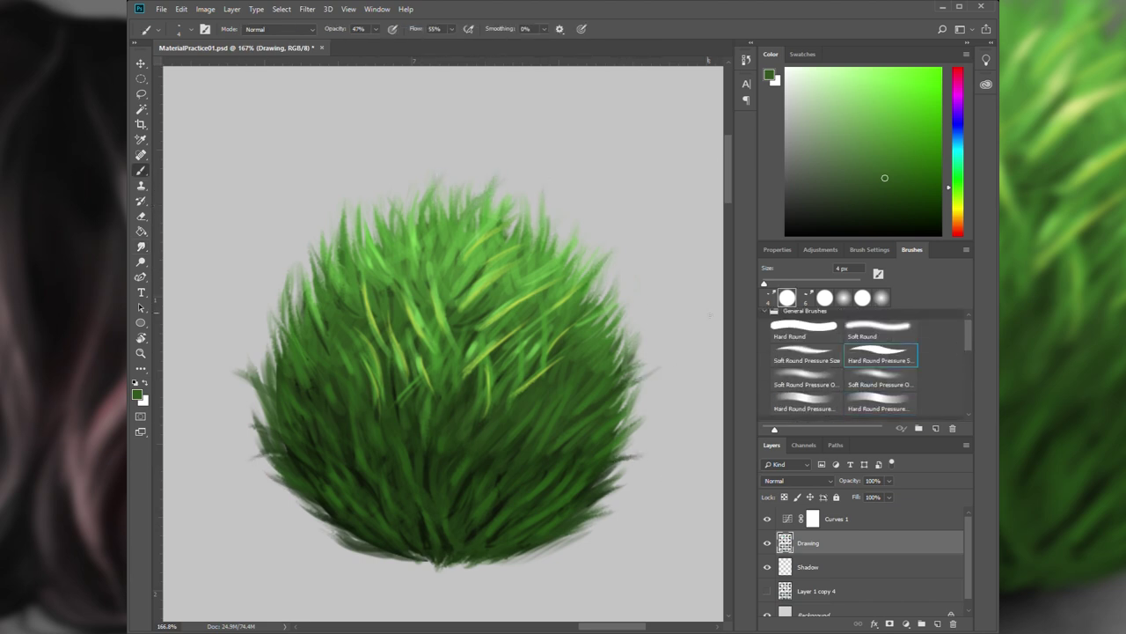
{"action": "mouse_move", "coordinate": [386, 239]}
{"action": "left_mouse_down"}
{"action": "mouse_move", "coordinate": [370, 269]}
{"action": "mouse_move", "coordinate": [382, 276]}
{"action": "left_mouse_up"}
{"action": "key", "text": "bracketleft"}
{"action": "key", "text": "9"}
{"action": "key", "text": "7"}
{"action": "key", "text": "0"}
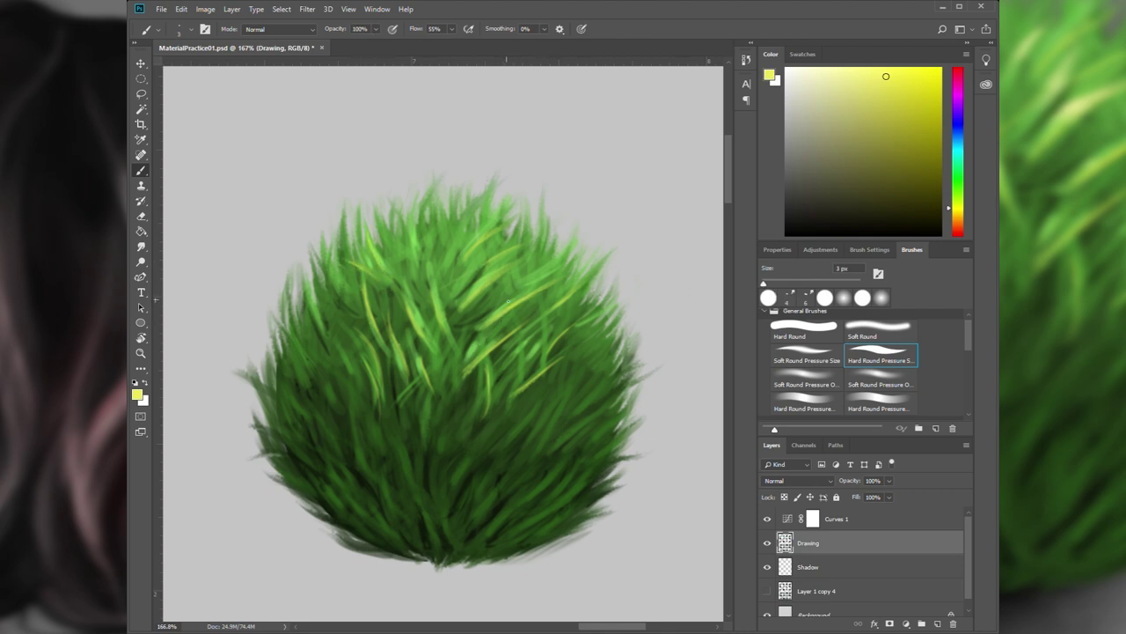
{"action": "left_click_drag", "start_coordinate": [419, 264], "coordinate": [432, 195]}
{"action": "left_click_drag", "start_coordinate": [452, 322], "coordinate": [507, 281]}
{"action": "mouse_move", "coordinate": [537, 335]}
{"action": "left_mouse_down"}
{"action": "mouse_move", "coordinate": [543, 297]}
{"action": "mouse_move", "coordinate": [582, 268]}
{"action": "left_mouse_up"}
{"action": "mouse_move", "coordinate": [463, 290]}
{"action": "left_mouse_down"}
{"action": "mouse_move", "coordinate": [456, 227]}
{"action": "mouse_move", "coordinate": [506, 268]}
{"action": "mouse_move", "coordinate": [525, 262]}
{"action": "left_mouse_up"}
Step: Add pale yellow highlight blades to the upper central grass and soften them with Smudge
{"action": "left_click", "coordinate": [826, 76]}
{"action": "mouse_move", "coordinate": [481, 288]}
{"action": "left_mouse_down"}
{"action": "mouse_move", "coordinate": [492, 278]}
{"action": "mouse_move", "coordinate": [482, 249]}
{"action": "mouse_move", "coordinate": [494, 243]}
{"action": "left_mouse_up"}
{"action": "left_click", "coordinate": [141, 247]}
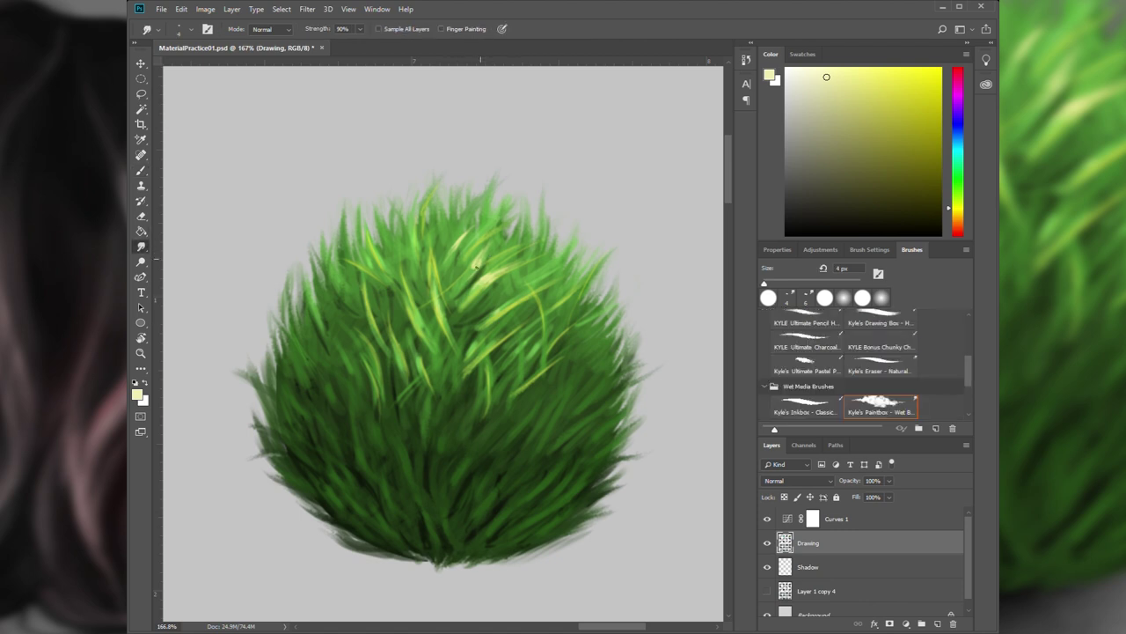
Step: Enlarge the Smudge brush to 7 px for blending the grass sphere
{"action": "scroll", "coordinate": [528, 280], "scroll_direction": "down", "scroll_amount": 5}
{"action": "scroll", "coordinate": [540, 276], "scroll_direction": "up", "scroll_amount": 3}
{"action": "key", "text": "bracketright"}
{"action": "key", "text": "bracketright"}
{"action": "key", "text": "bracketright"}
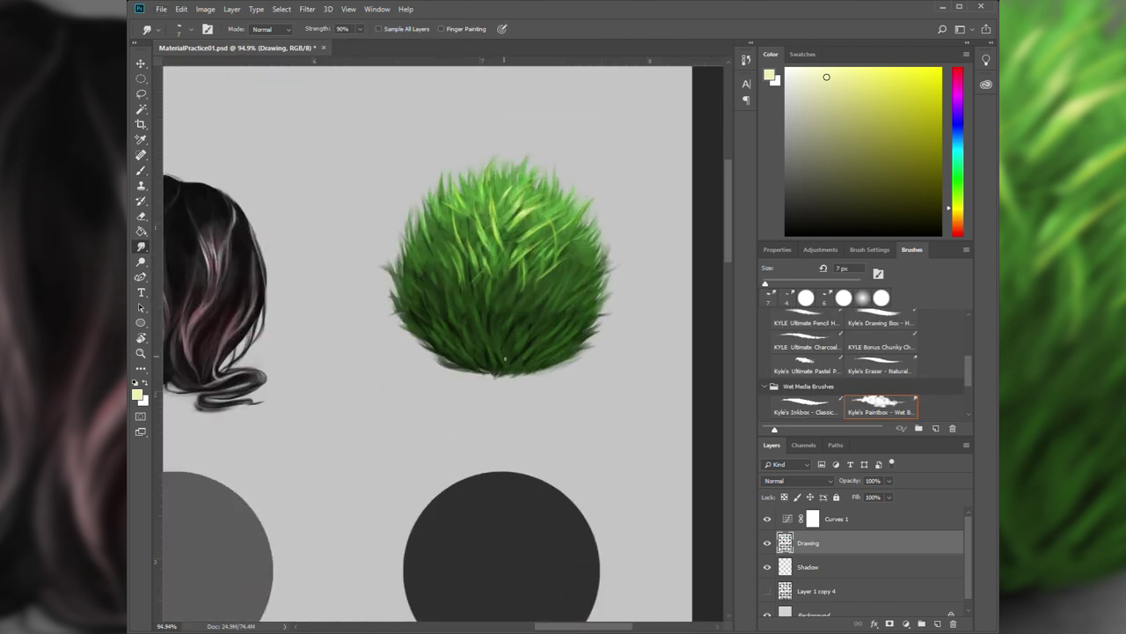